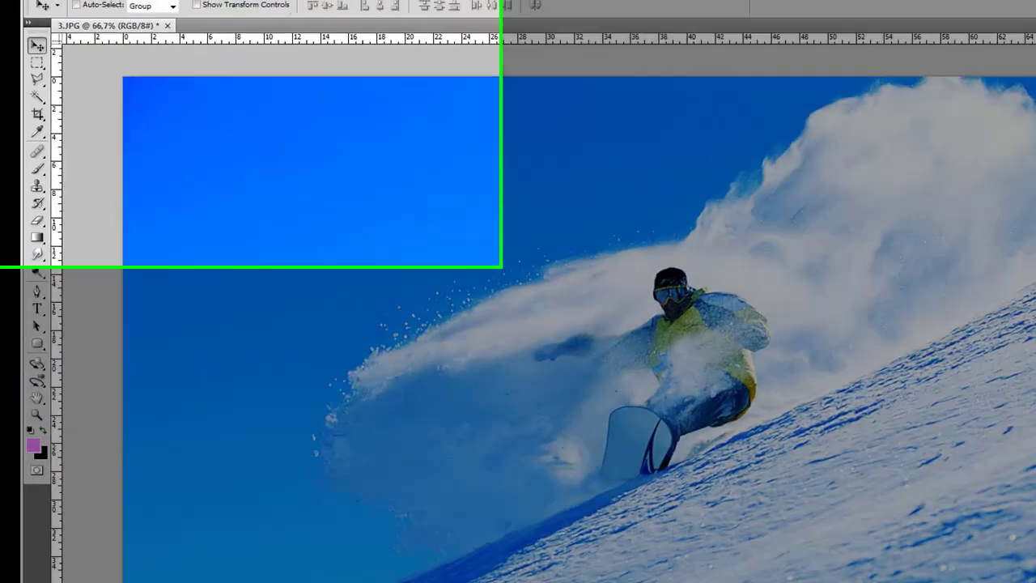
Create a new 400 × 150 pixel RGB document at 72 pixels/inch with a transparent background
left_click(118, 4)
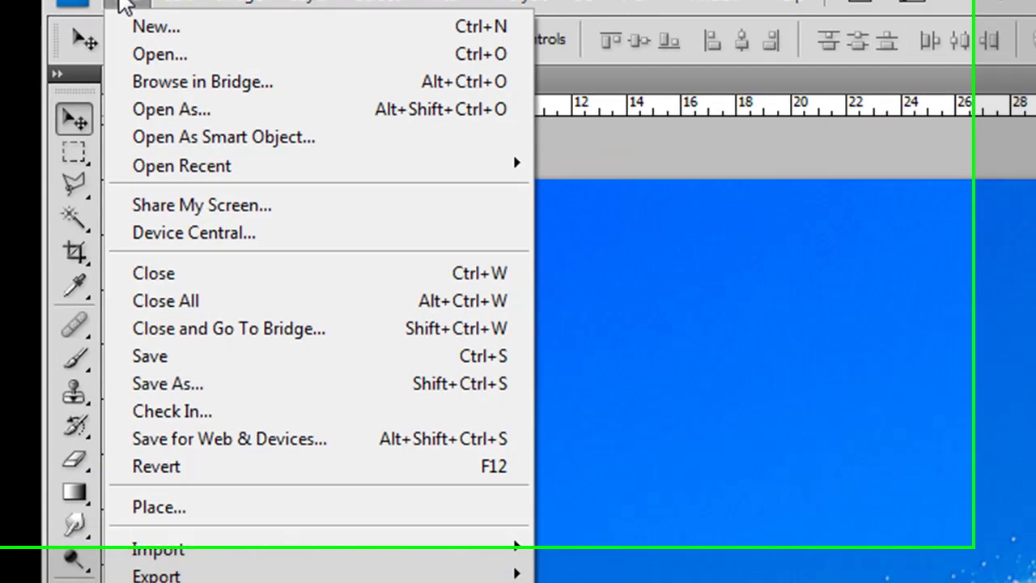
left_click(204, 44)
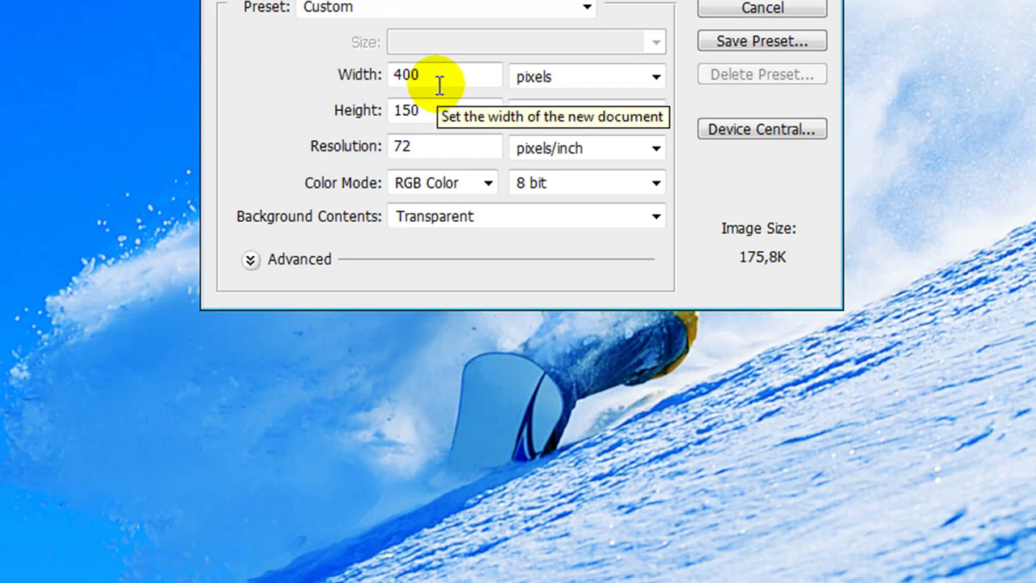
left_click(762, 0)
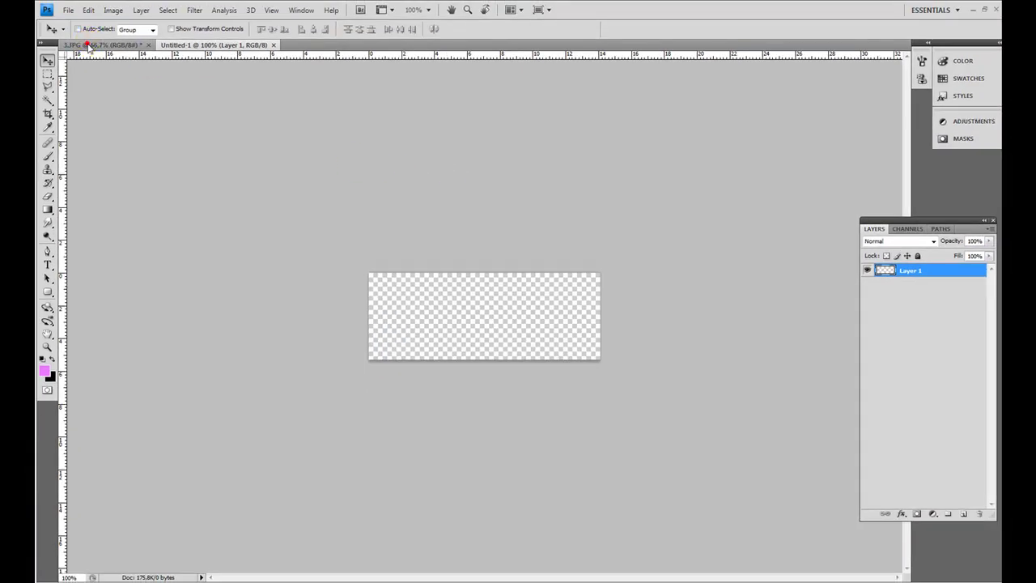
Bring the snowboarder photo from 3.JPG into the new document as its own layer
left_click(89, 46)
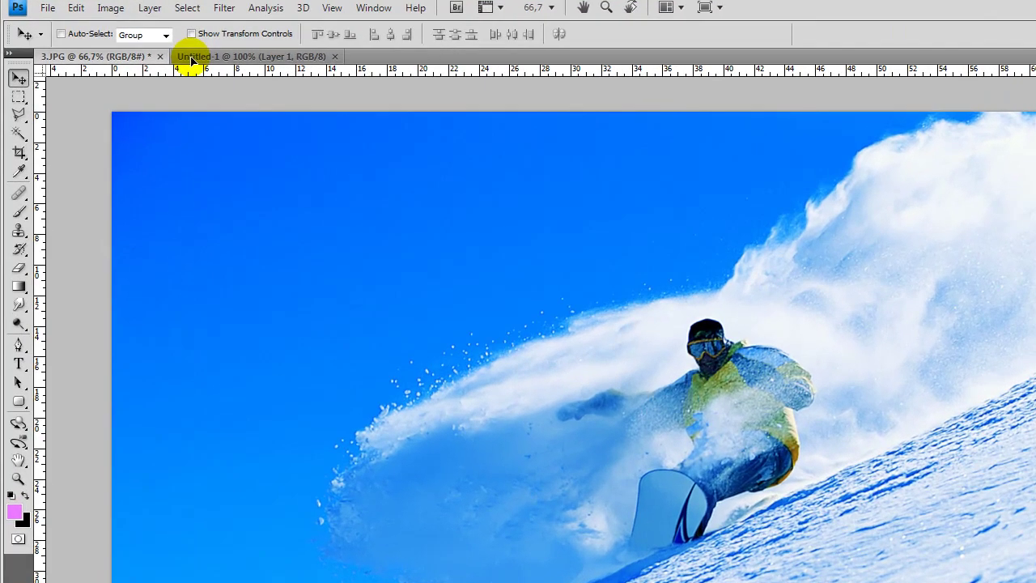
left_click_drag(191, 60, 458, 324)
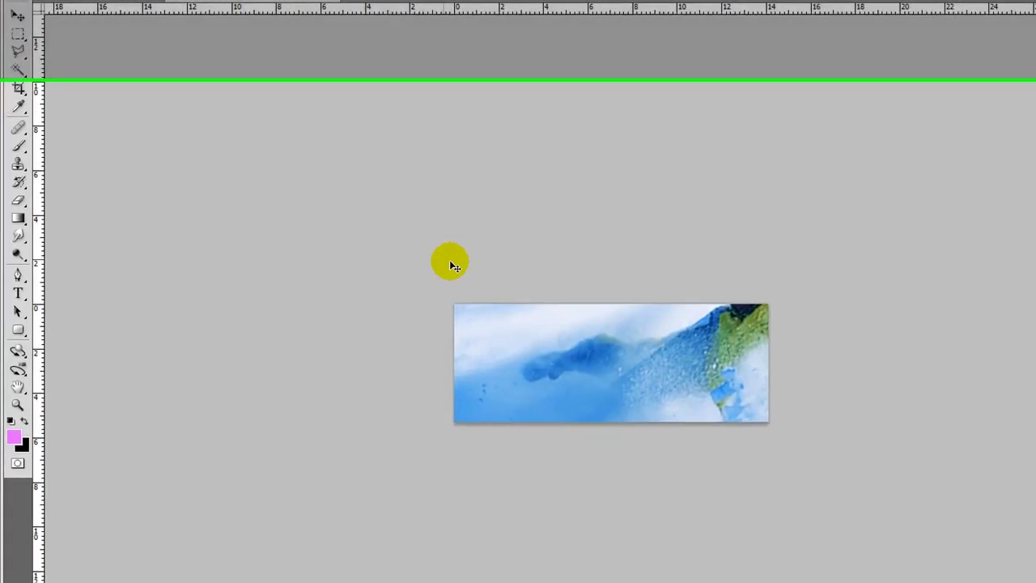
left_click_drag(445, 149, 553, 233)
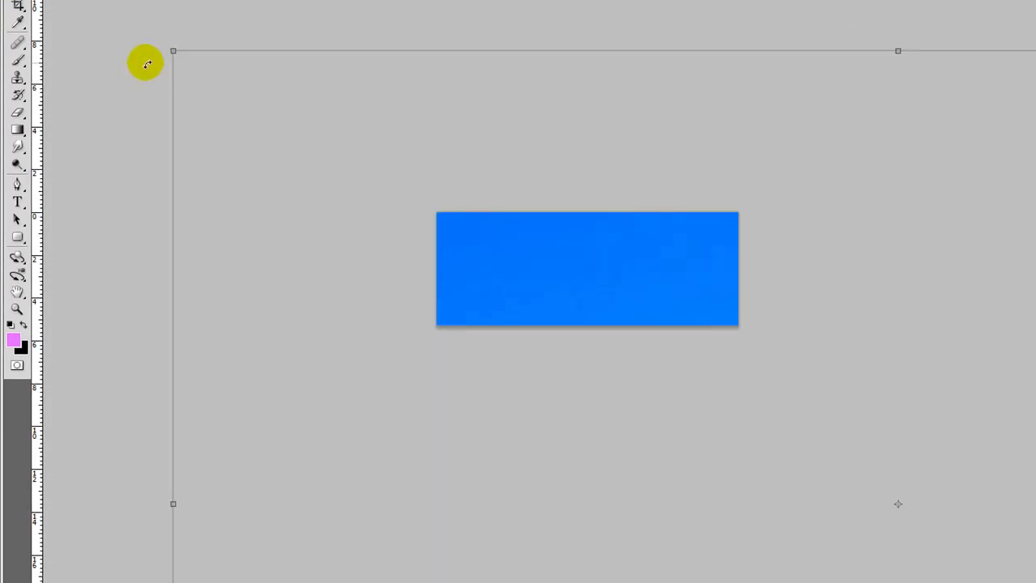
Scale the photo layer down proportionally and position it so the snowboarder sits just right of the canvas center
left_click_drag(171, 49, 946, 541)
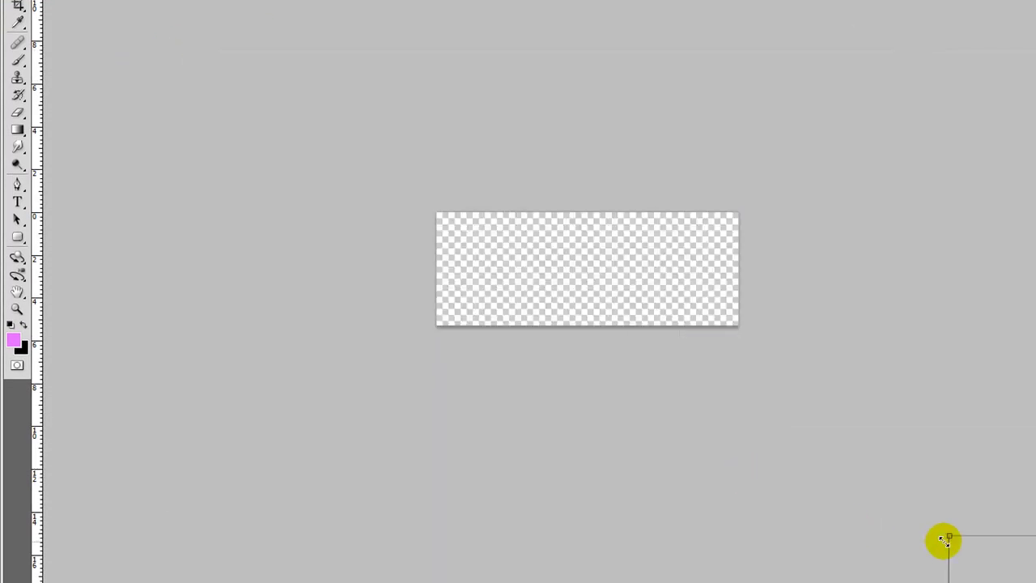
left_click_drag(996, 562, 272, 51)
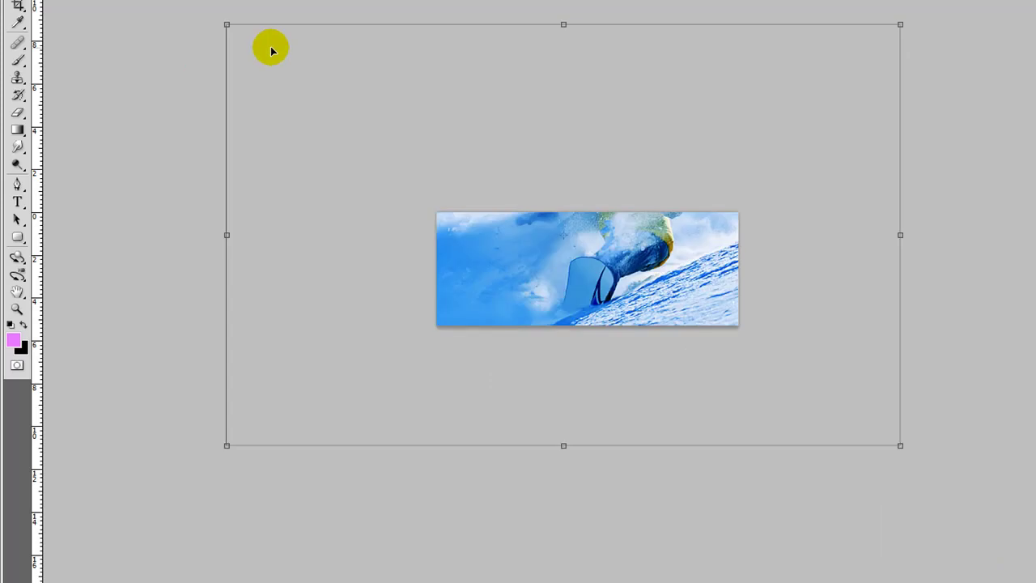
left_click_drag(226, 24, 346, 96)
left_click_drag(620, 234, 588, 238)
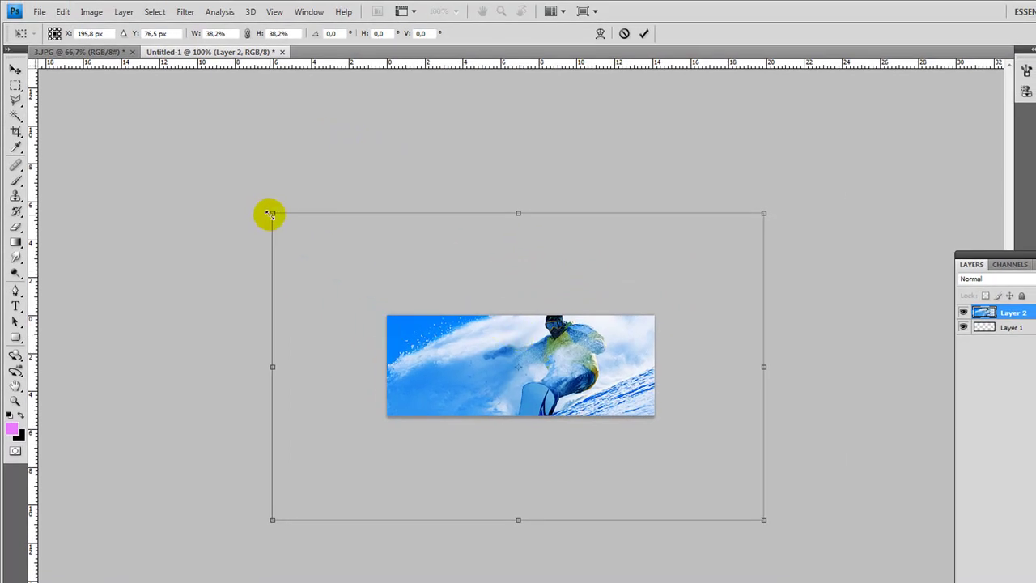
left_click_drag(270, 214, 332, 247)
left_click_drag(510, 341, 478, 328)
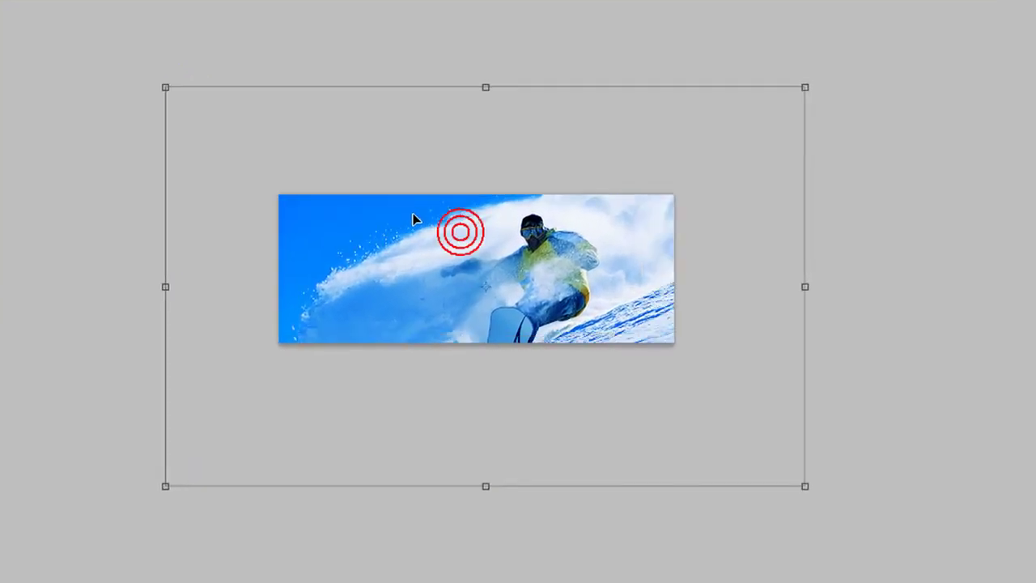
left_click_drag(413, 219, 421, 277)
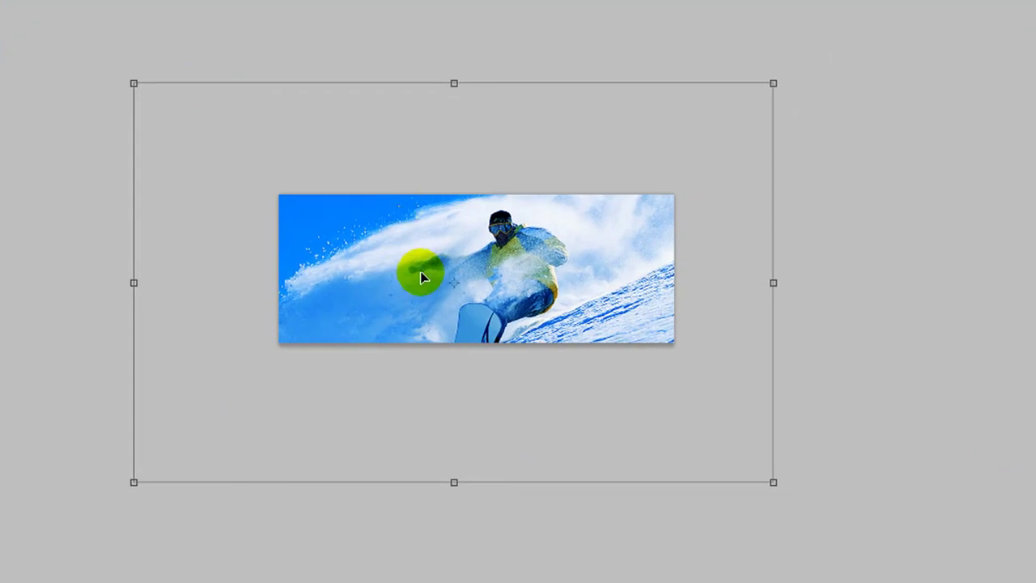
key("Return")
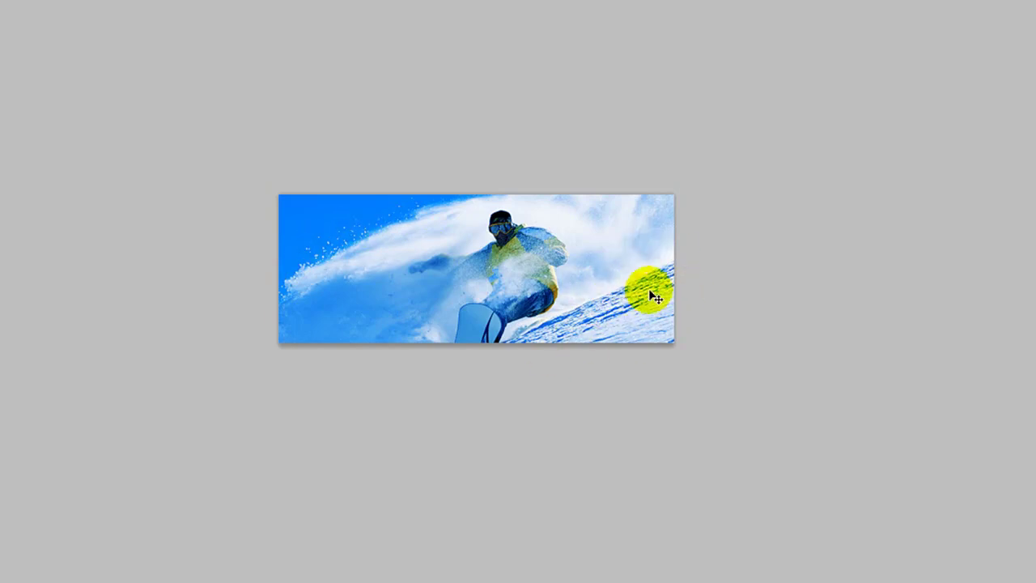
left_click_drag(548, 284, 536, 283)
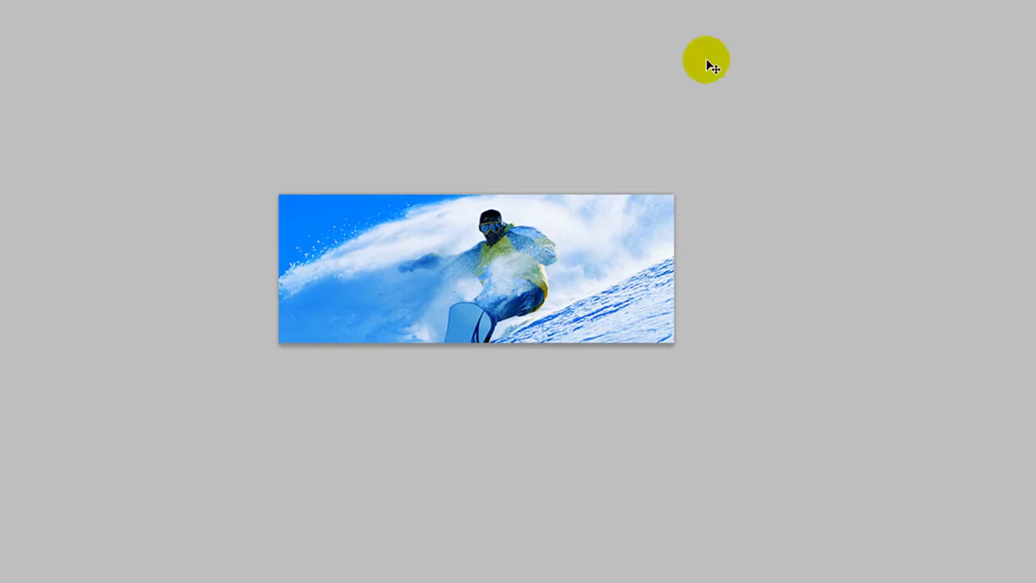
Apply the Sharpen filter to the duplicate of the snowboarder layer
left_click(199, 10)
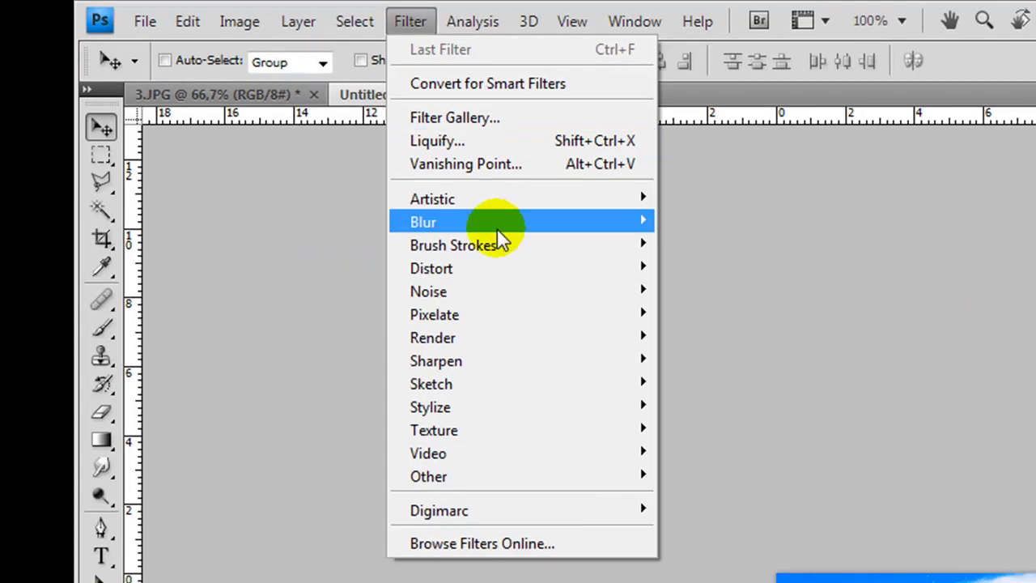
left_click(238, 172)
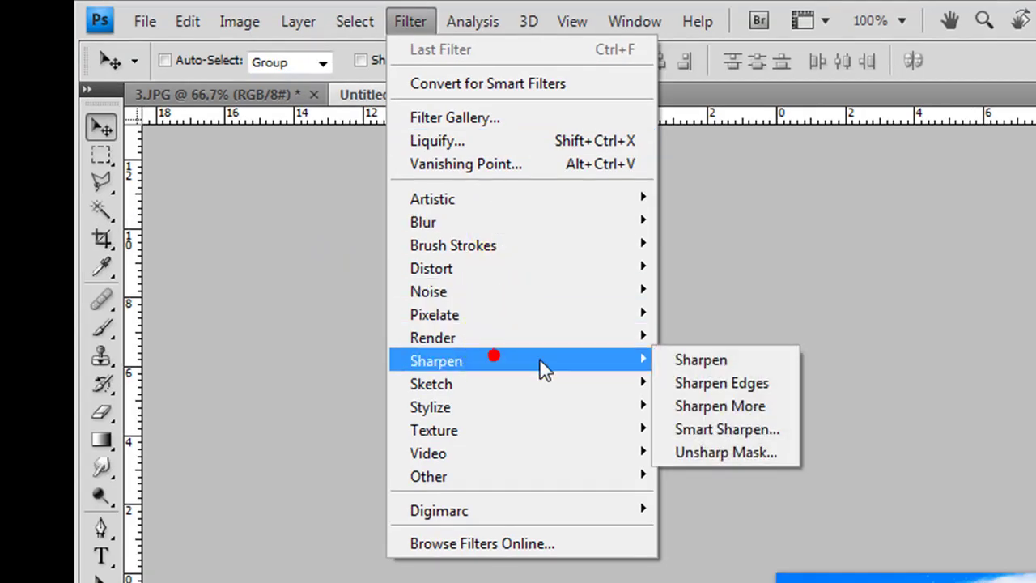
left_click(749, 366)
Erase the sharpening from the background around the snowboarder using a soft 32 px eraser
left_click(101, 468)
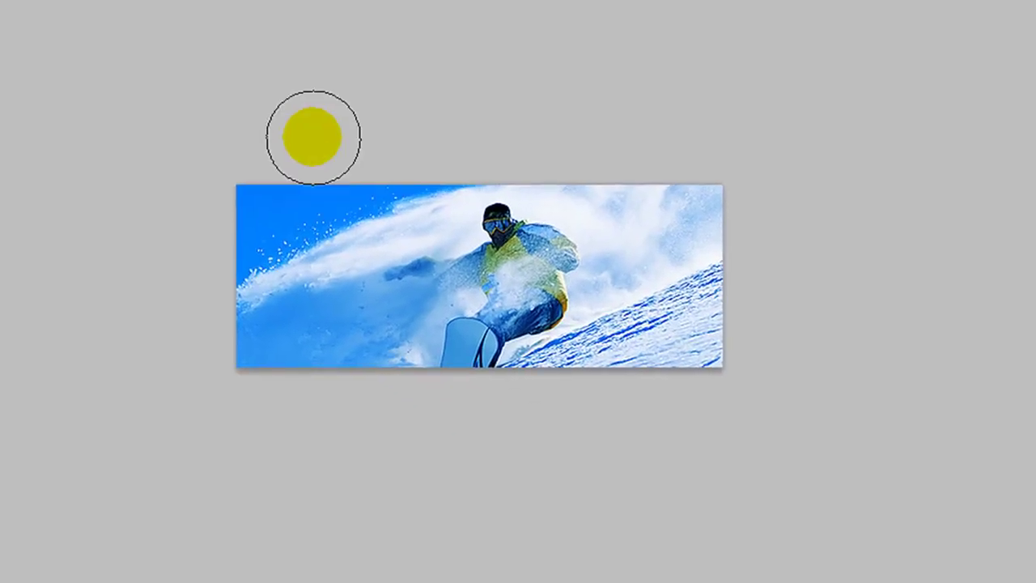
mouse_move(405, 191)
left_mouse_down()
mouse_move(317, 234)
mouse_move(375, 302)
mouse_move(409, 308)
left_mouse_up()
right_click(415, 310)
left_click_drag(496, 357, 483, 357)
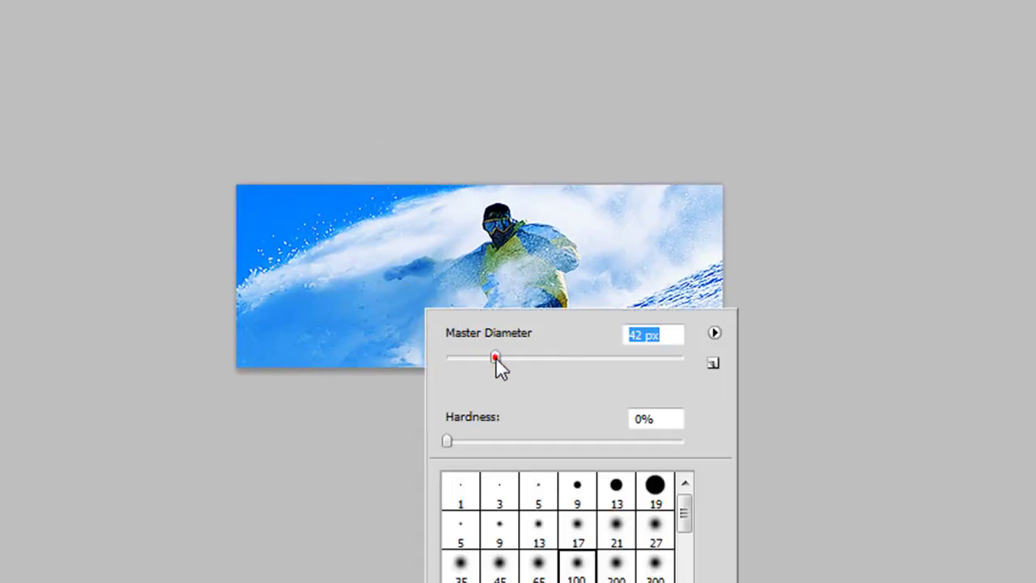
left_click(807, 46)
left_click(532, 377)
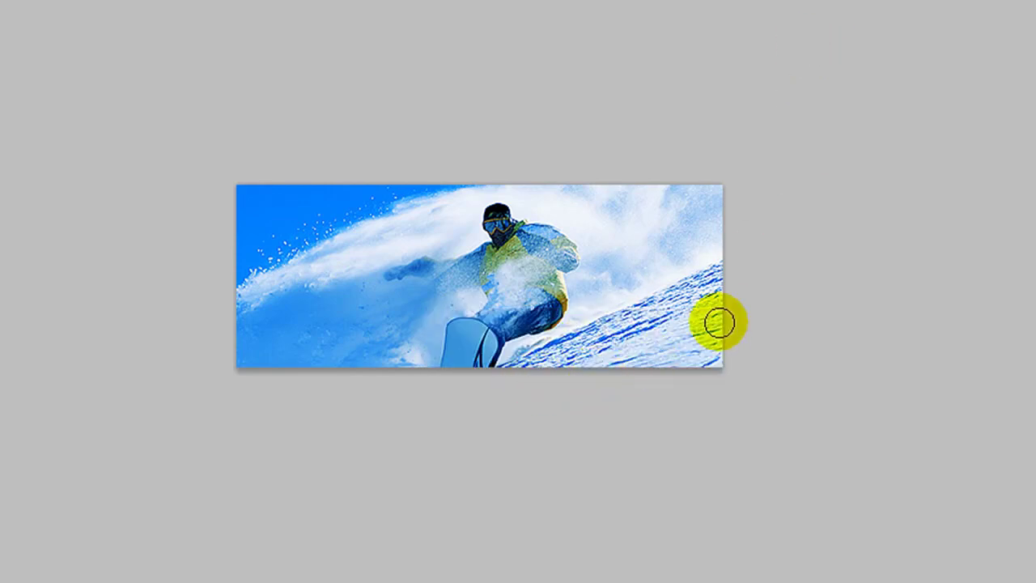
left_click(724, 280)
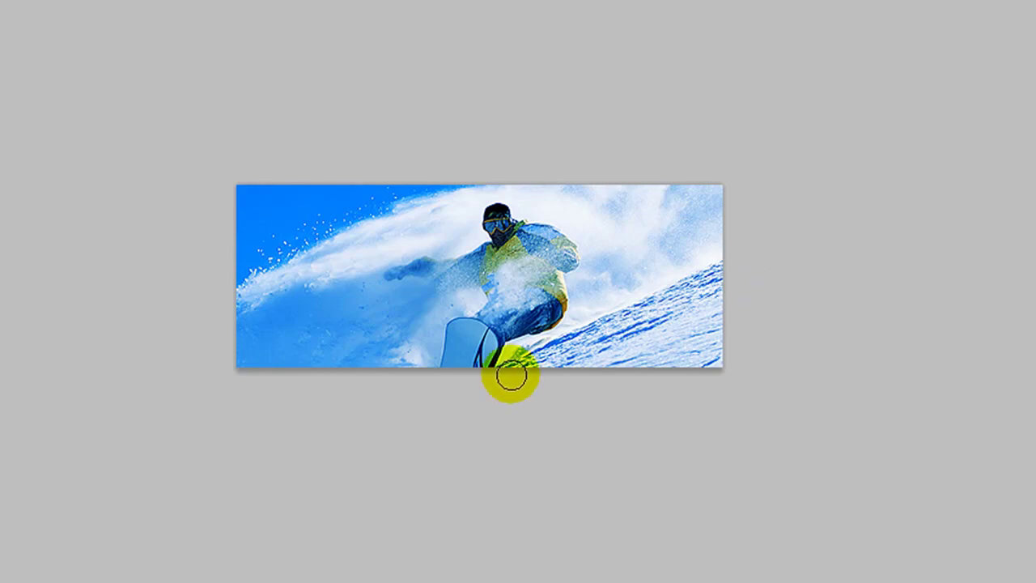
left_click(685, 192)
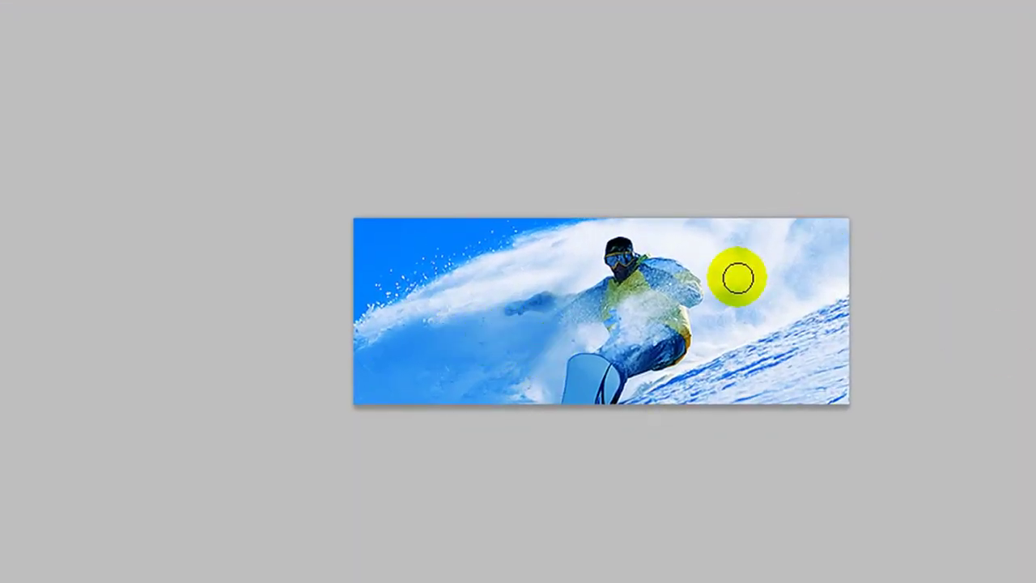
Copy the whole merged canvas onto a new layer and apply a Gaussian Blur to it
key("ctrl+a")
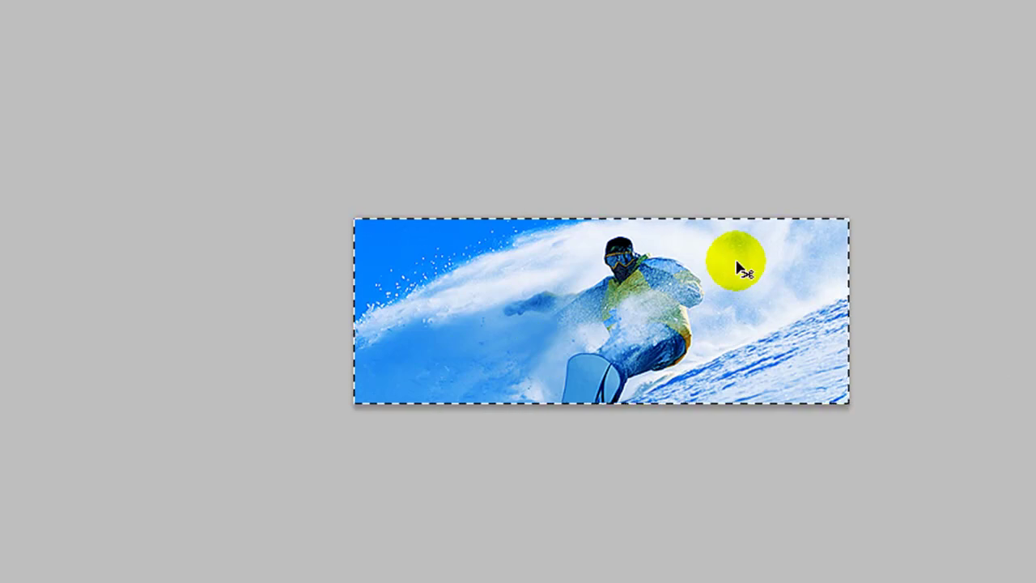
key("b")
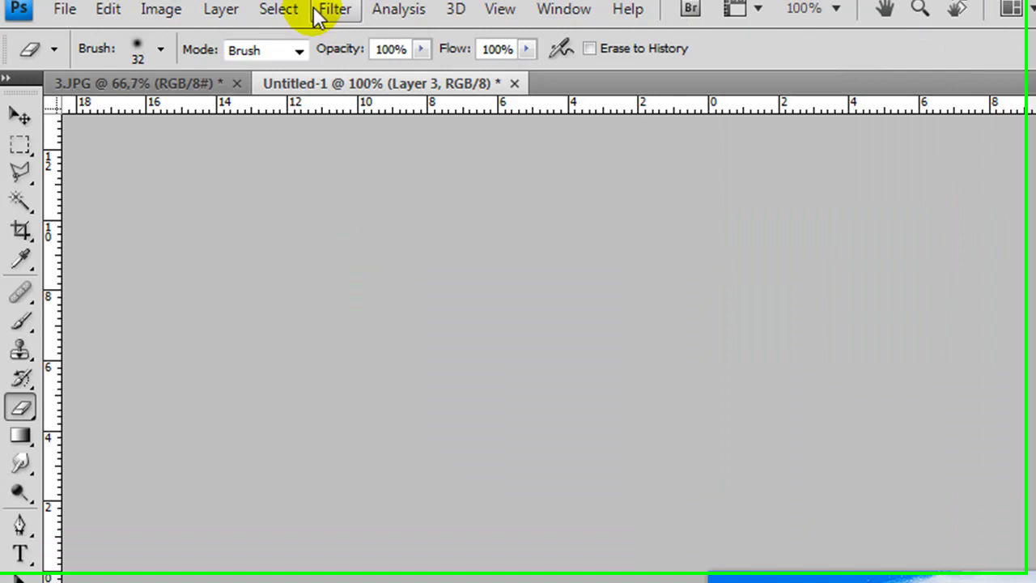
left_click(346, 21)
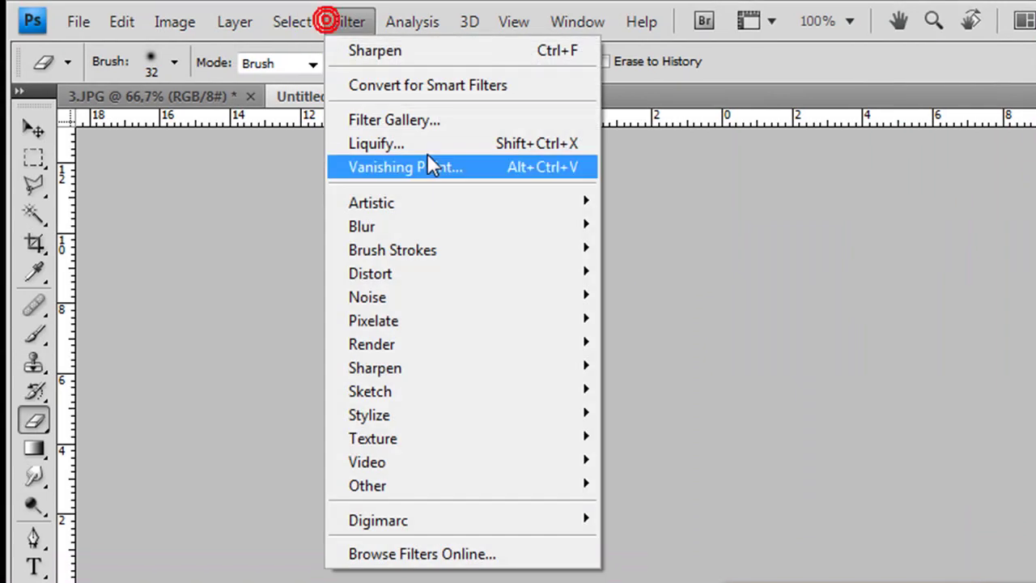
left_click(424, 232)
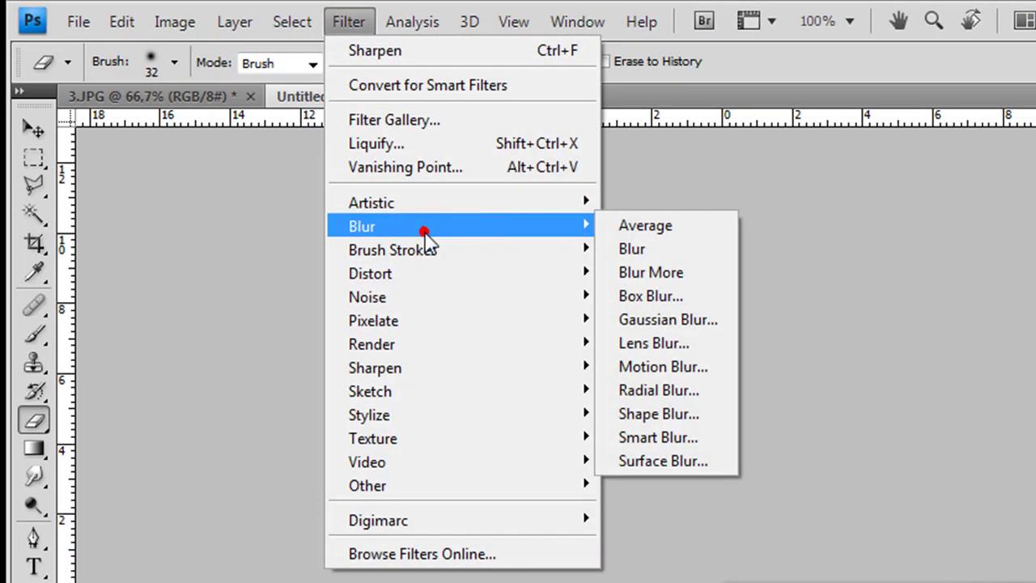
left_click(717, 319)
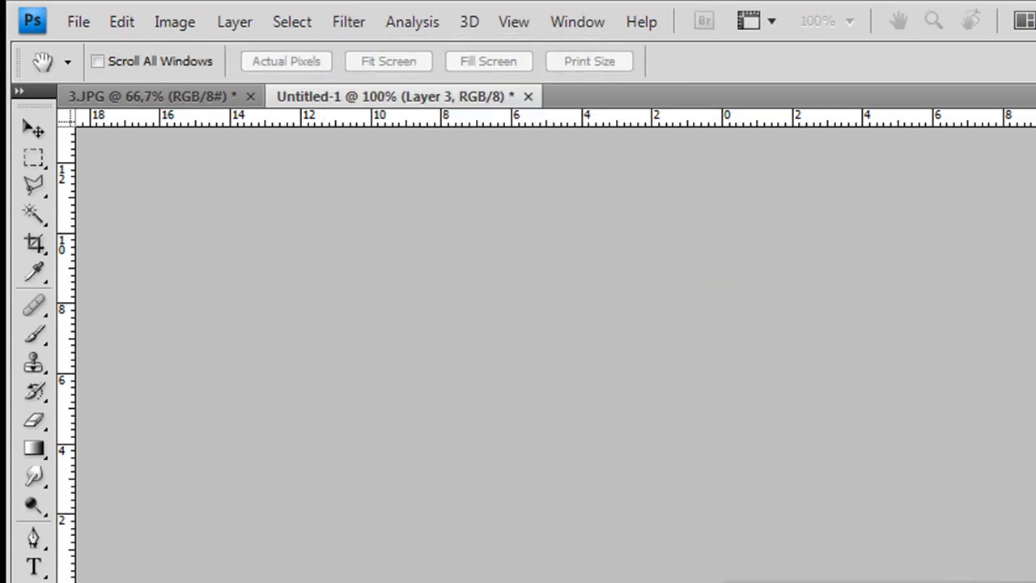
Erase the blurred layer over the snowboarder and snow spray, and lower the layer's opacity to 53%
key("e")
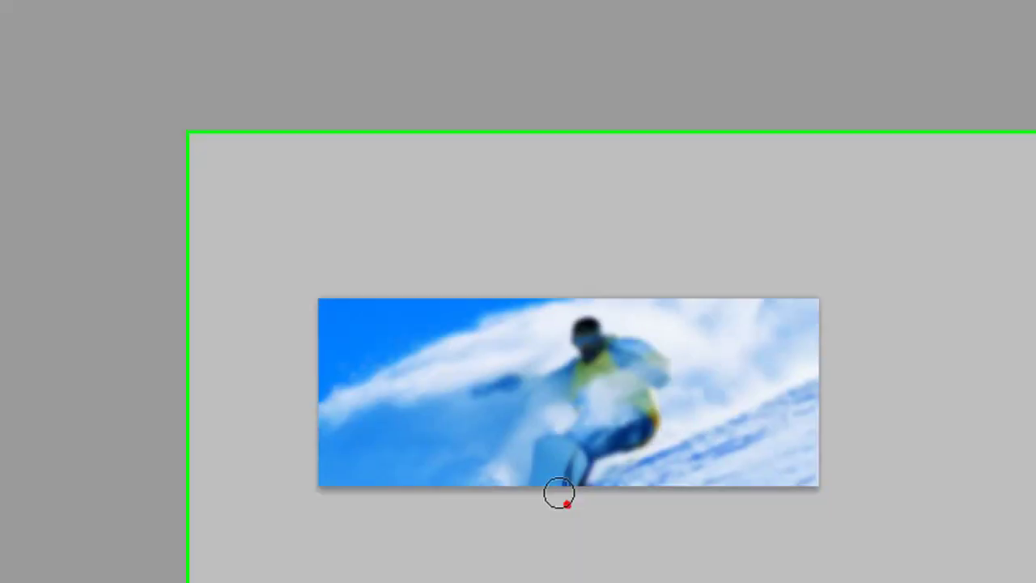
mouse_move(444, 293)
left_mouse_down()
mouse_move(430, 289)
mouse_move(416, 231)
mouse_move(354, 255)
mouse_move(347, 267)
mouse_move(370, 308)
mouse_move(354, 349)
mouse_move(428, 259)
mouse_move(460, 259)
mouse_move(461, 219)
mouse_move(423, 228)
left_mouse_up()
mouse_move(125, 282)
left_mouse_down()
mouse_move(203, 217)
mouse_move(205, 240)
mouse_move(493, 259)
mouse_move(474, 256)
left_mouse_up()
mouse_move(410, 296)
left_mouse_down()
mouse_move(347, 324)
mouse_move(348, 287)
mouse_move(320, 272)
mouse_move(212, 294)
left_mouse_up()
mouse_move(145, 326)
left_mouse_down()
mouse_move(175, 349)
mouse_move(316, 271)
mouse_move(308, 274)
mouse_move(361, 232)
mouse_move(420, 222)
left_mouse_up()
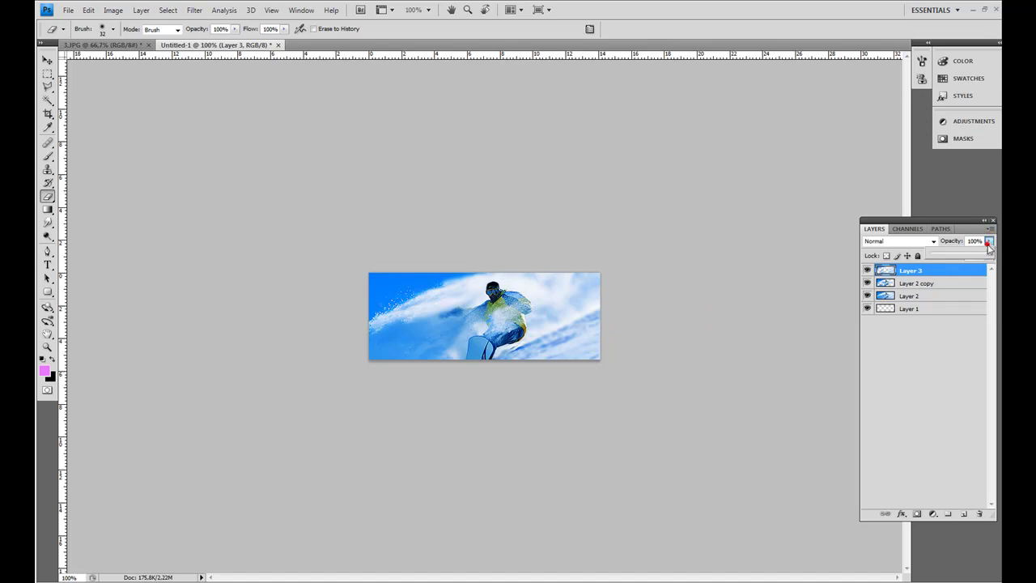
left_click_drag(956, 252, 959, 251)
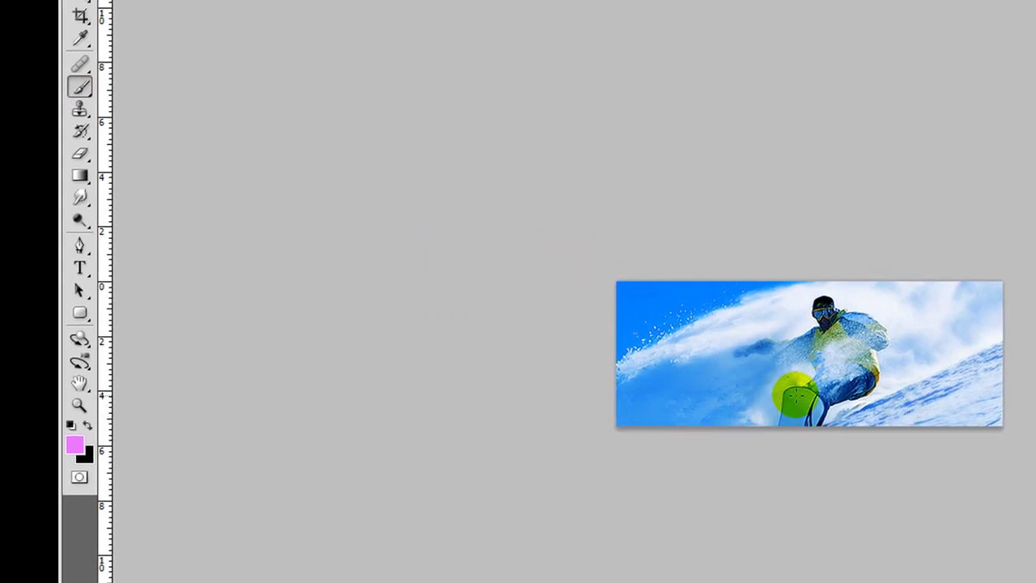
Prepare the Brush tool with a pink foreground color, a 5 px diameter and 100% hardness
left_click(75, 445)
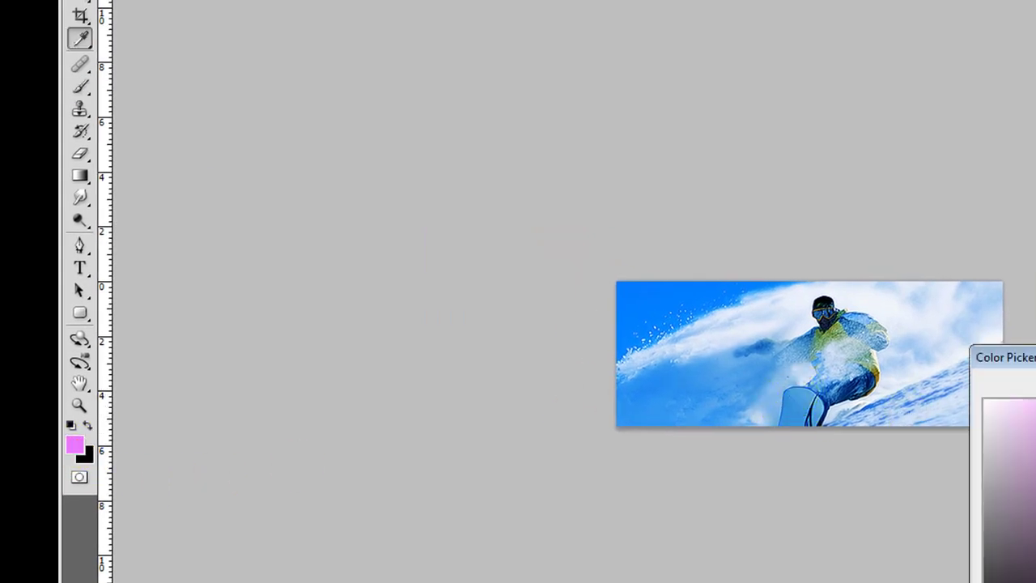
key("Return")
key("b")
right_click(590, 237)
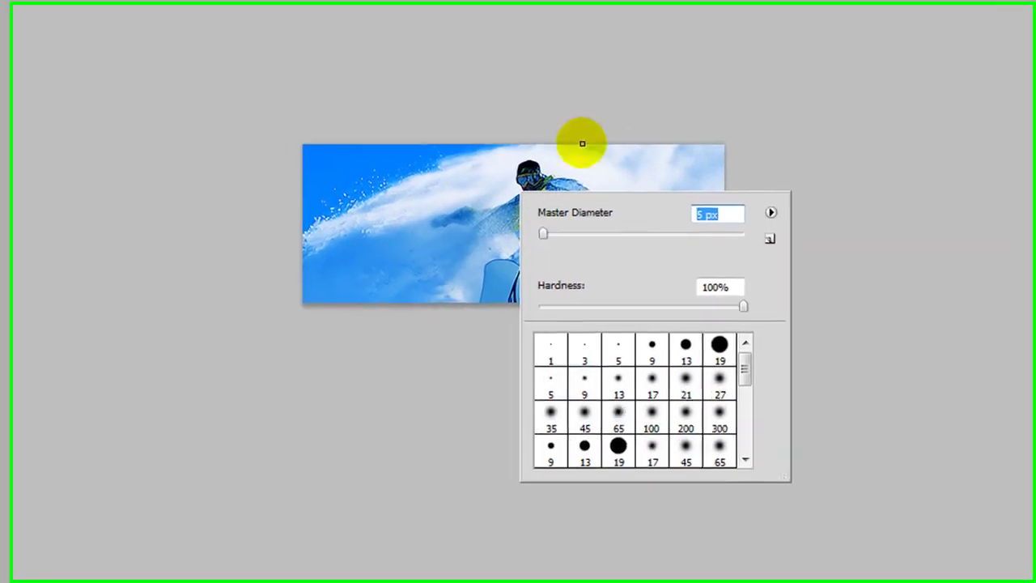
key("Escape")
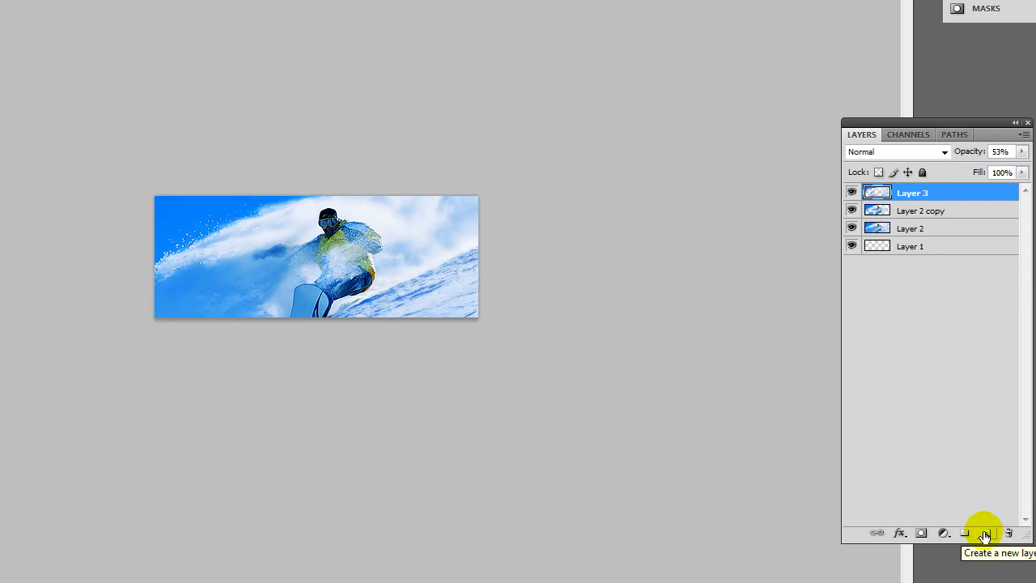
Add a new layer and paint small pink dots around the snowboarder with the 5 px brush
left_click(985, 535)
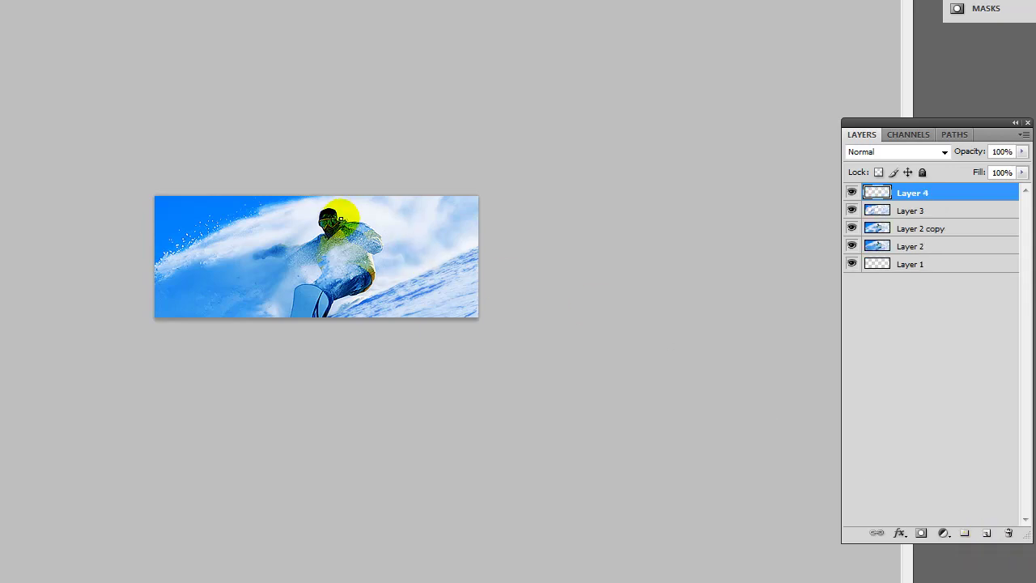
left_click(346, 211)
left_click(379, 225)
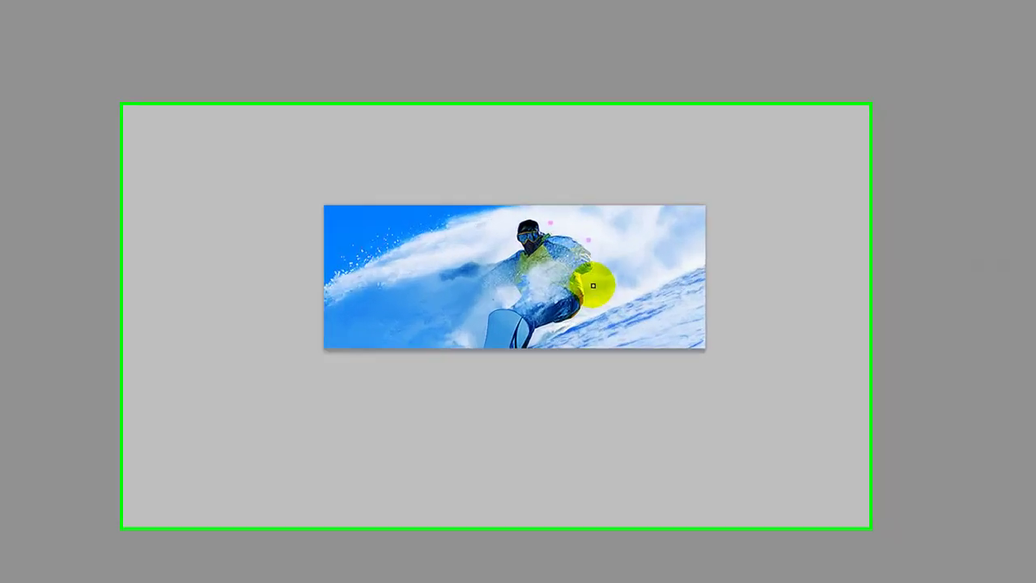
left_click(593, 285)
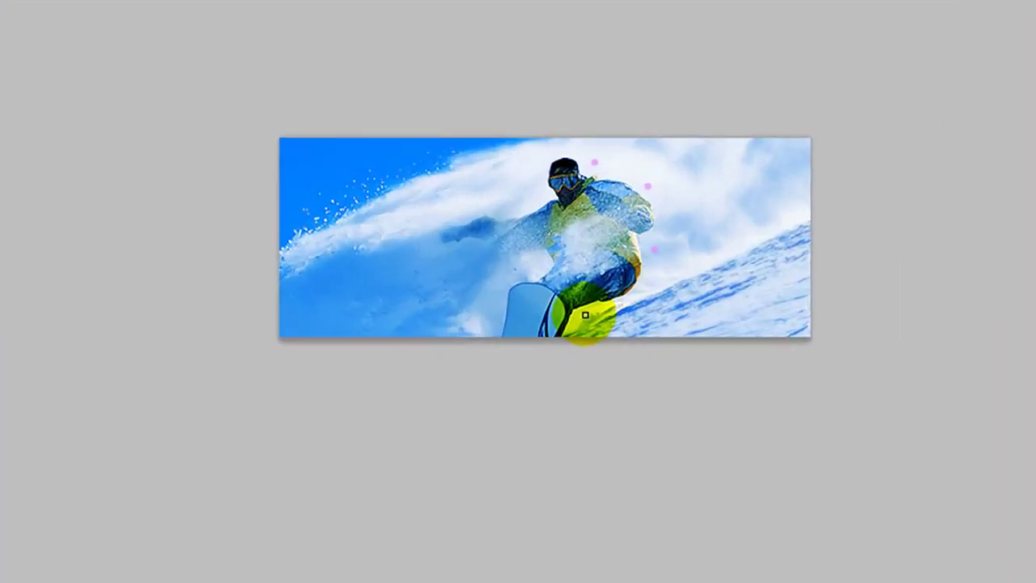
left_click(538, 332)
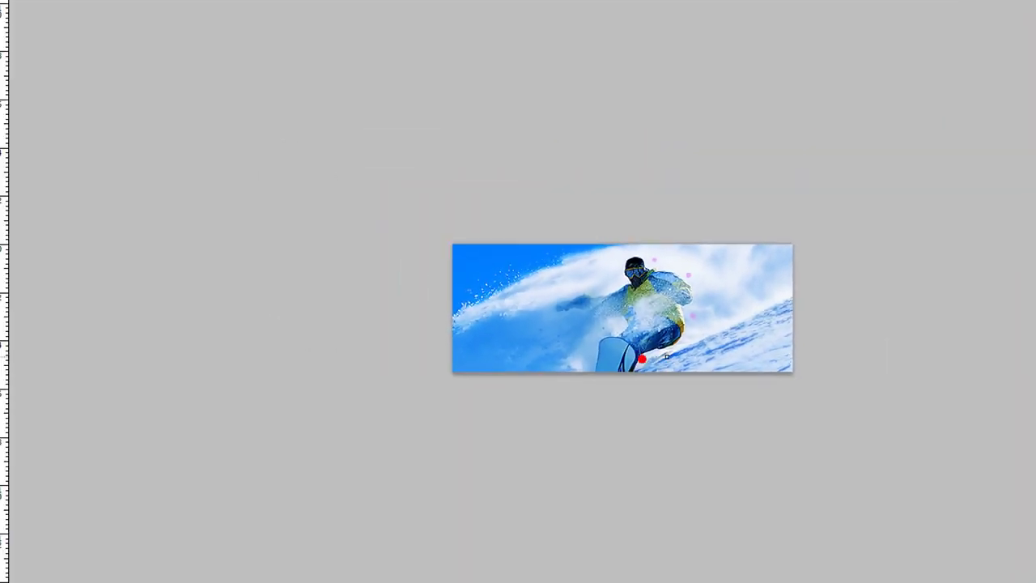
Increase the brush diameter to 10 px and paint larger pink dots around the snowboarder
right_click(682, 357)
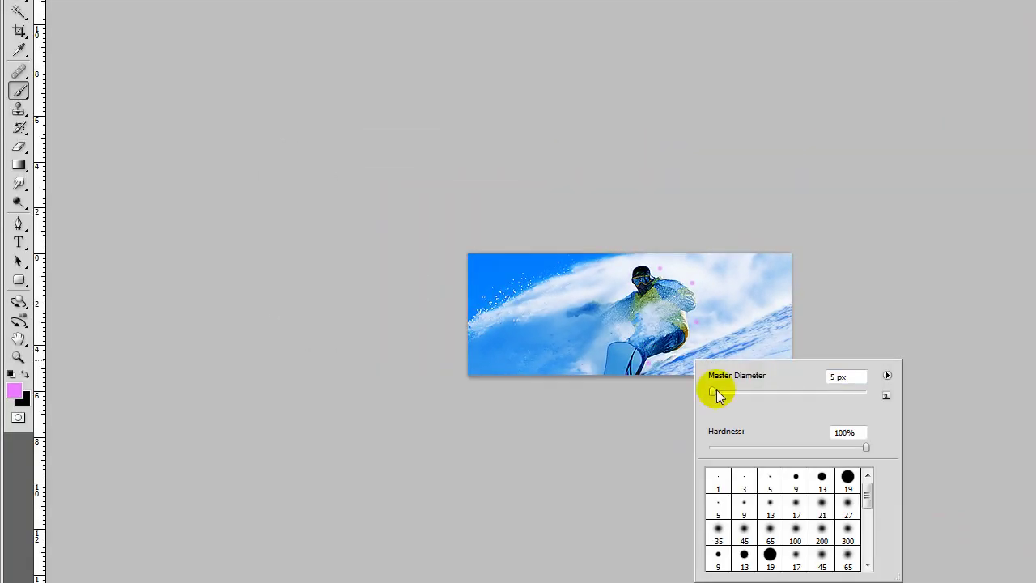
left_click(715, 390)
left_click(669, 368)
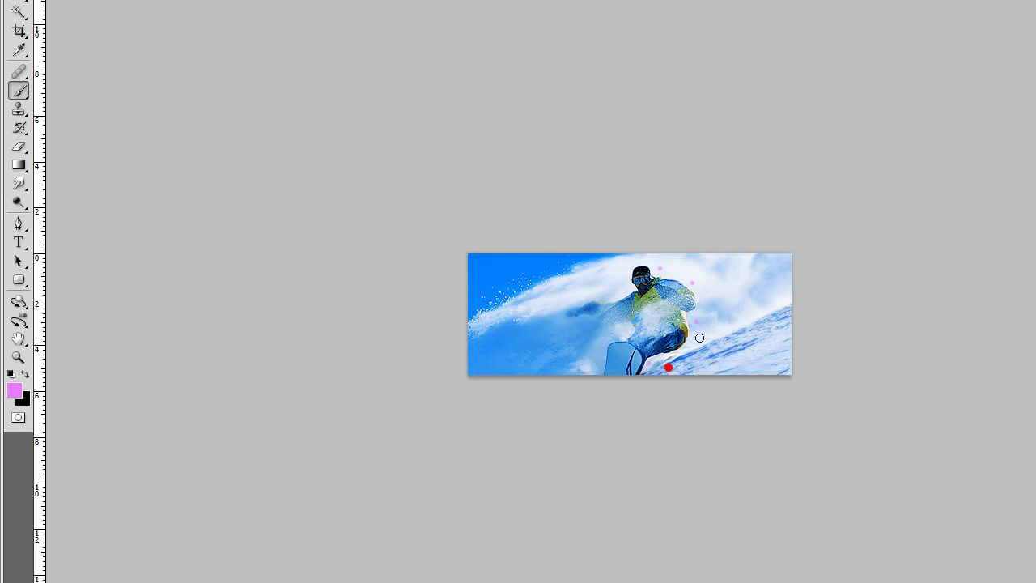
left_click(679, 273)
left_click(638, 256)
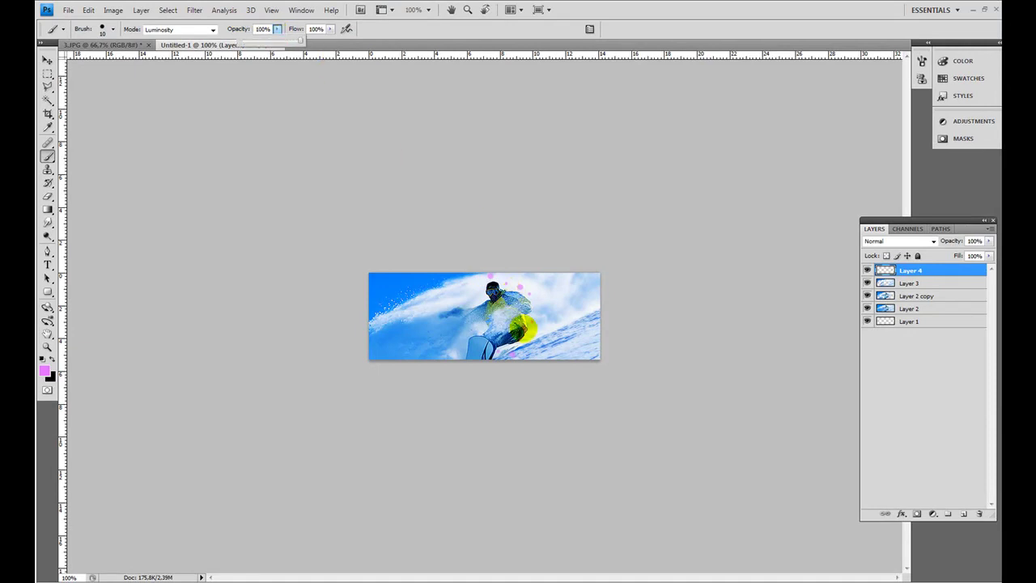
left_click(513, 277)
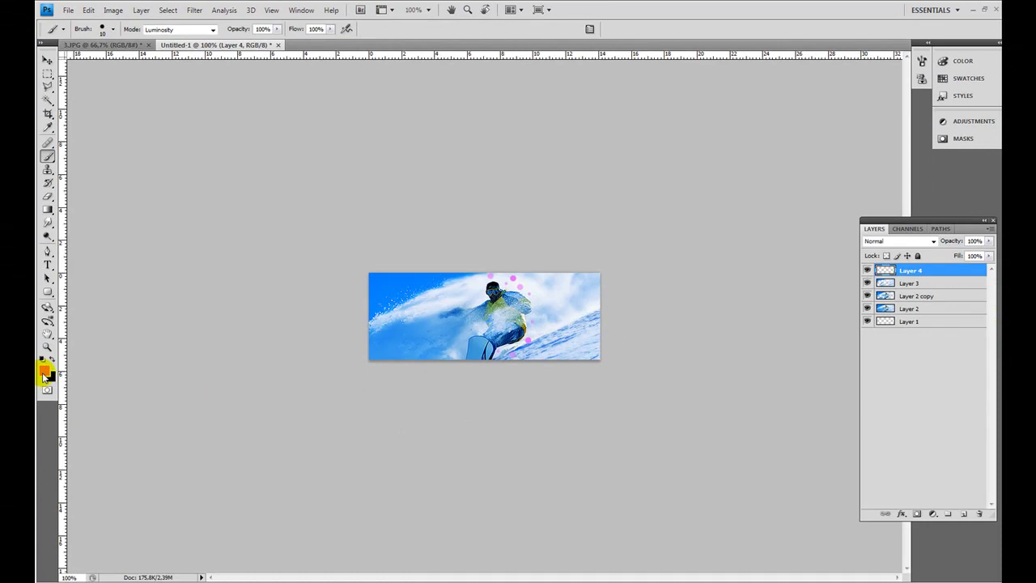
Change the foreground color to yellow and paint yellow dots beside the snowboarder and next to the board
left_click(44, 372)
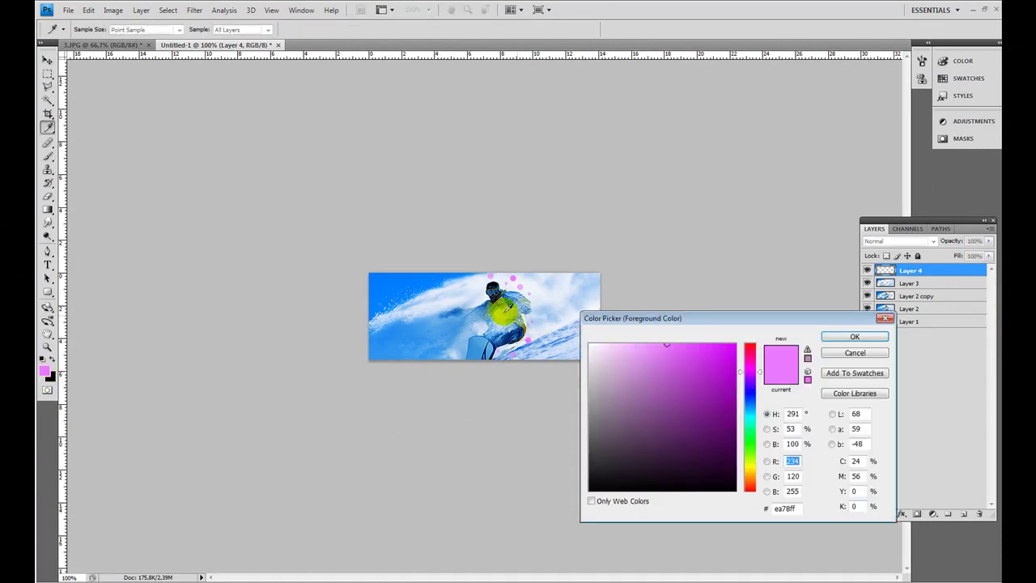
left_click(753, 467)
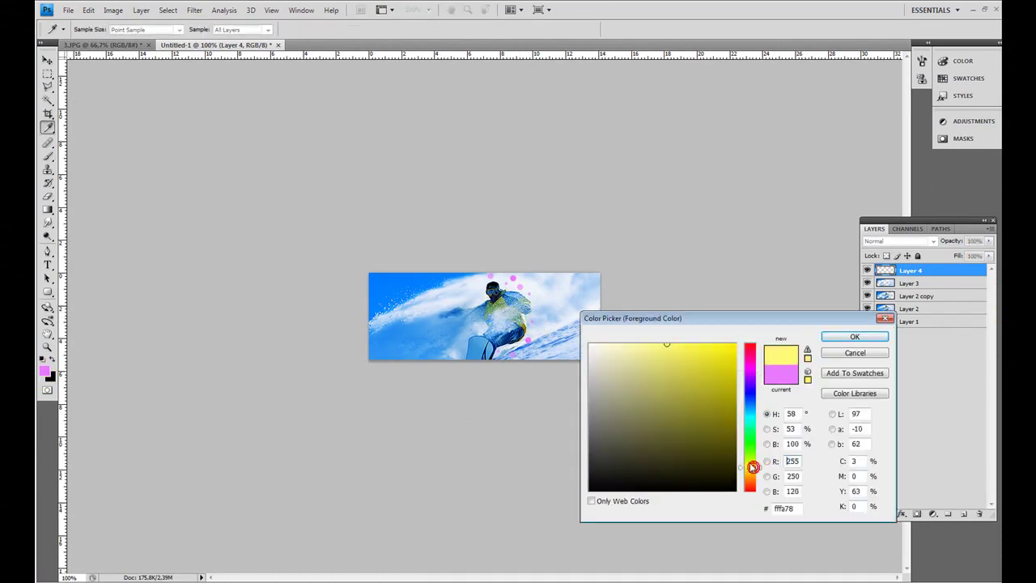
left_click(846, 338)
key("b")
left_click(543, 308)
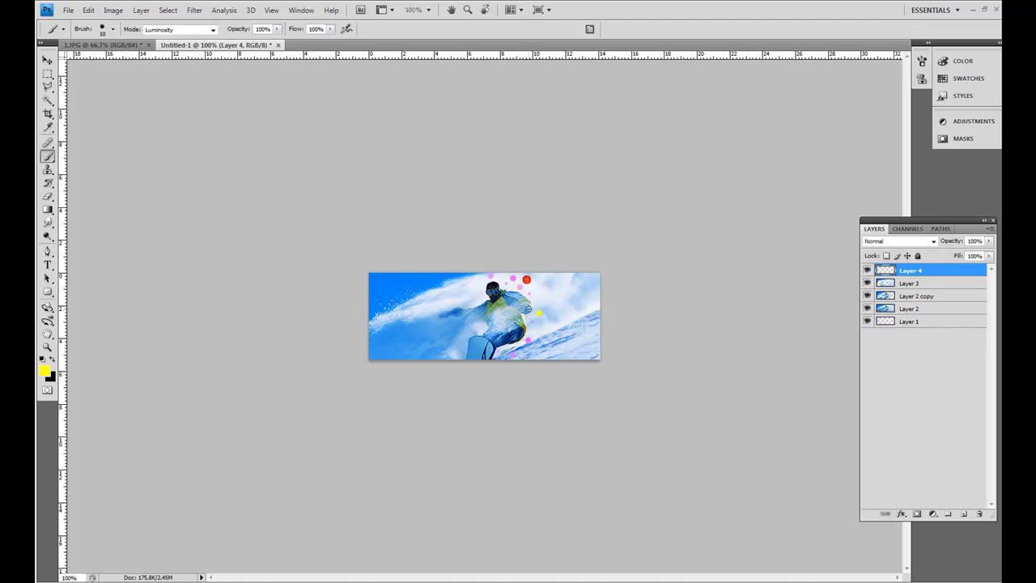
left_click(467, 347)
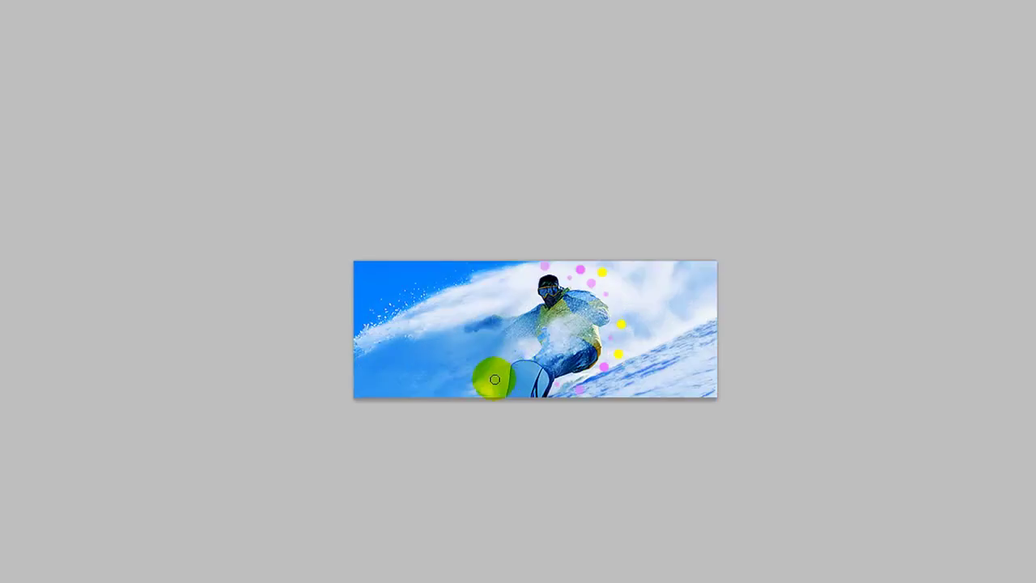
Reduce the brush diameter to 5 px and paint small yellow dots around the rider's upper body
right_click(629, 358)
left_click(660, 392)
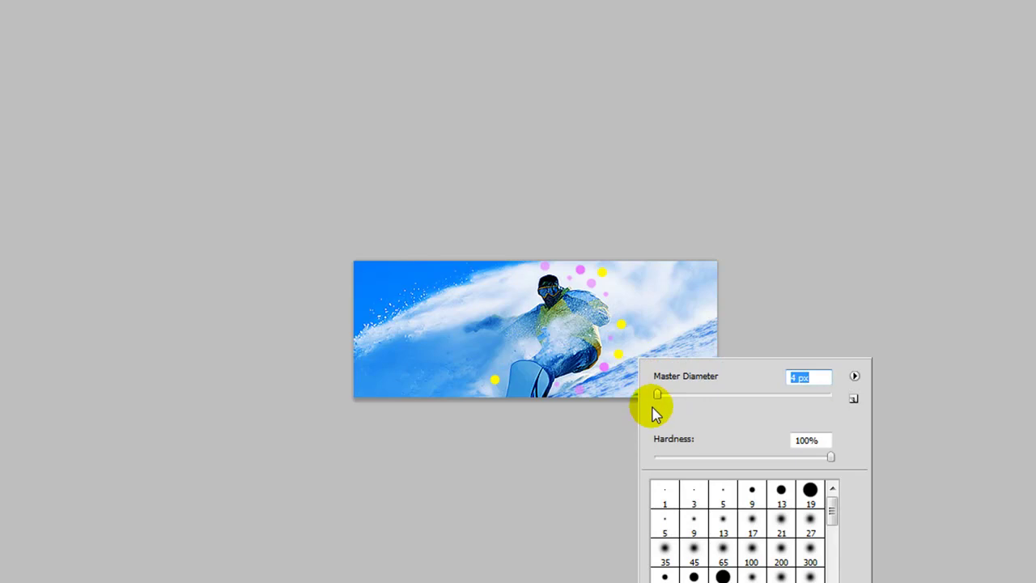
left_click(618, 297)
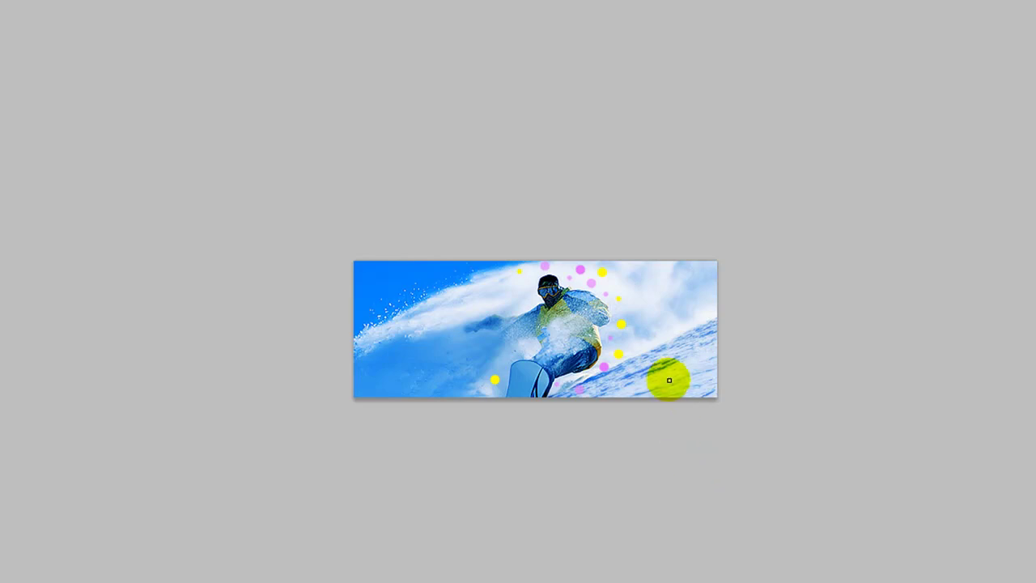
Apply the Sharpen filter to the layer with the painted dots
left_click(89, 1)
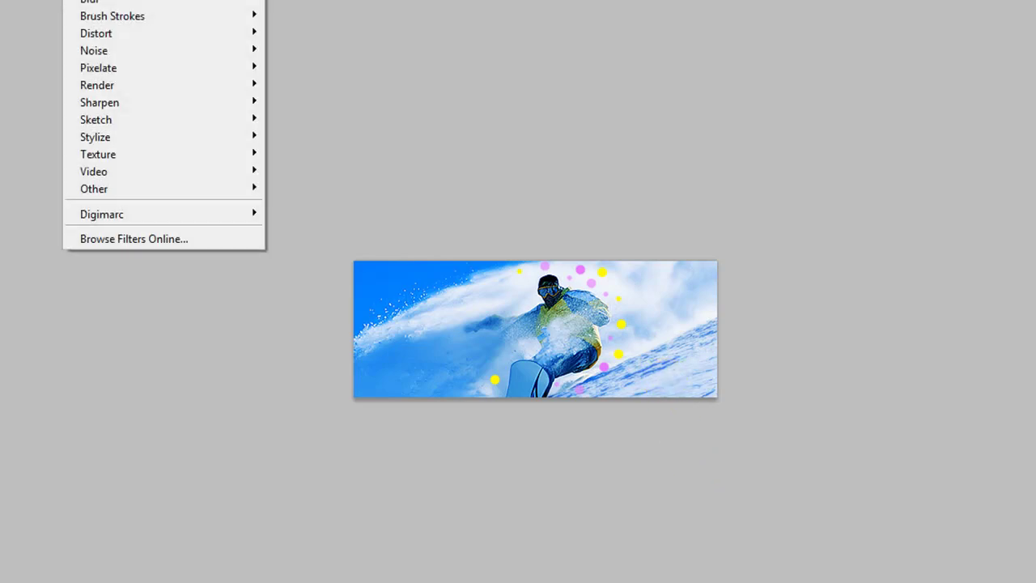
mouse_move(110, 102)
left_click(291, 106)
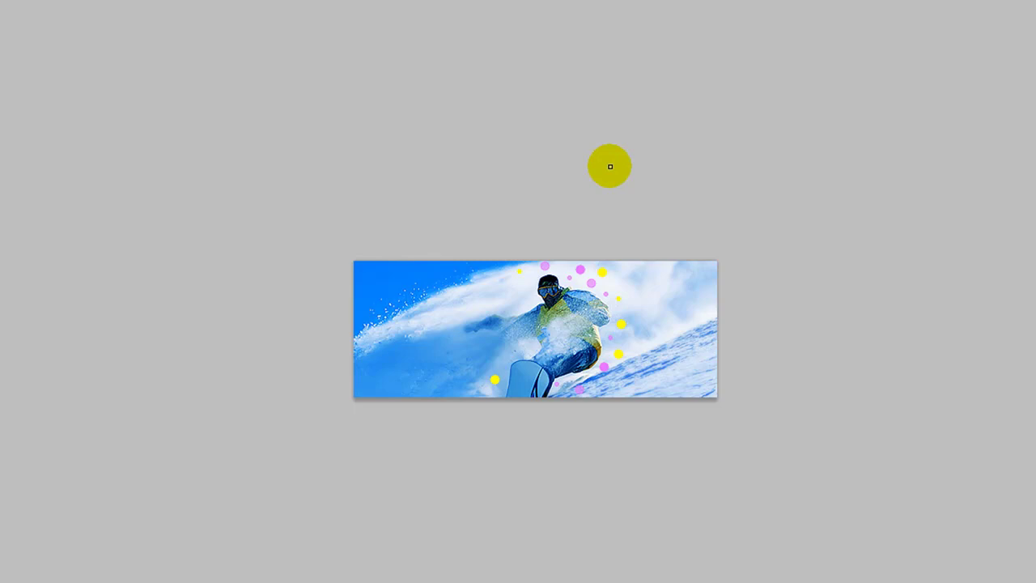
Copy the whole merged canvas onto a new layer and apply a Ripple distortion of about 427% at Medium size
key("ctrl+a")
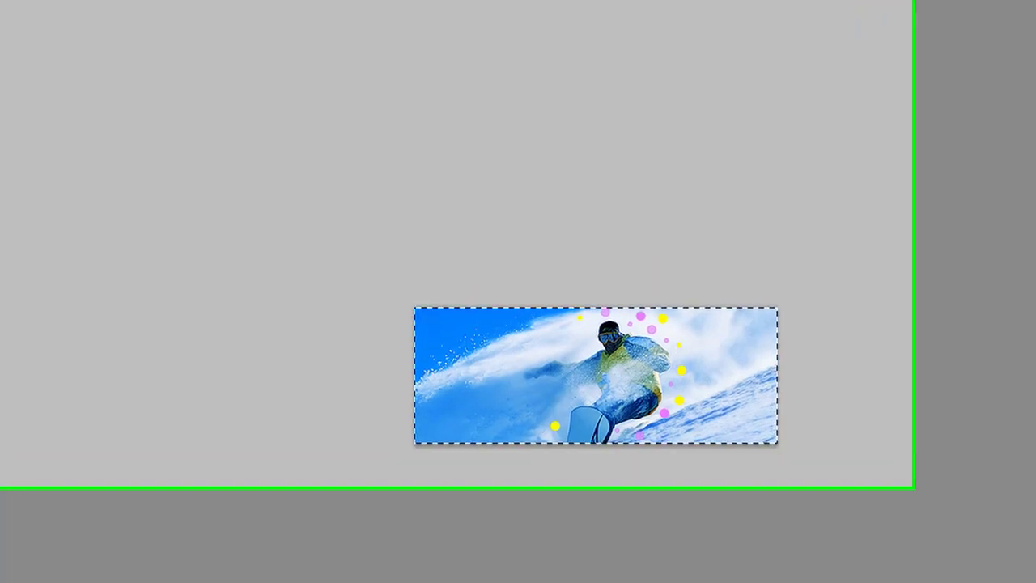
key("ctrl+j")
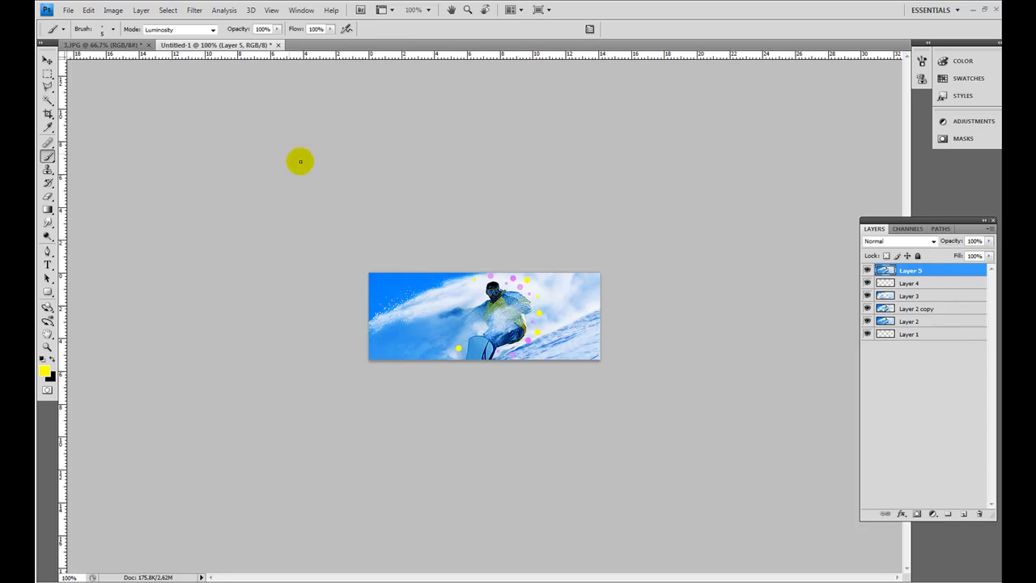
left_click(196, 10)
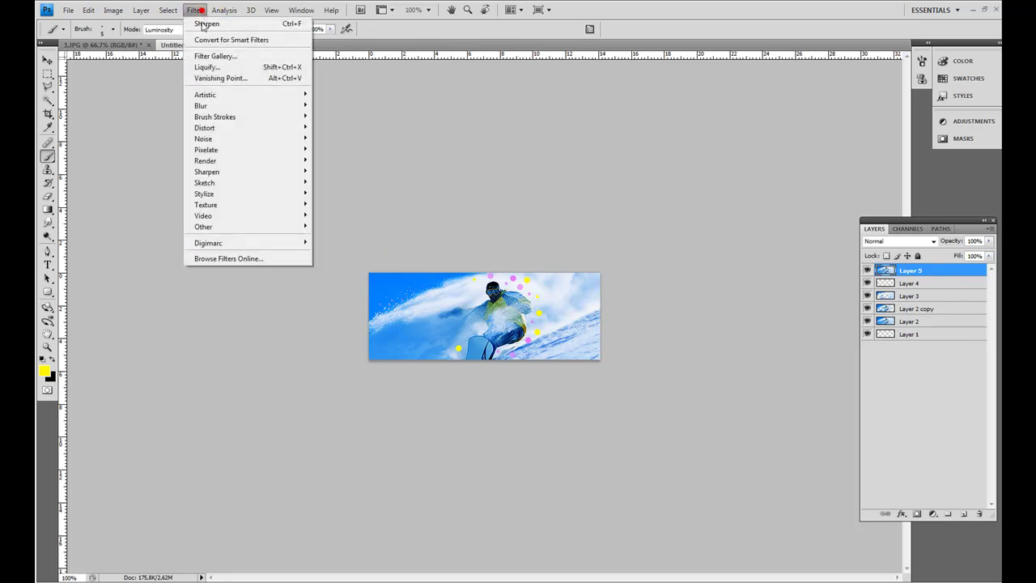
left_click(212, 128)
left_click(354, 207)
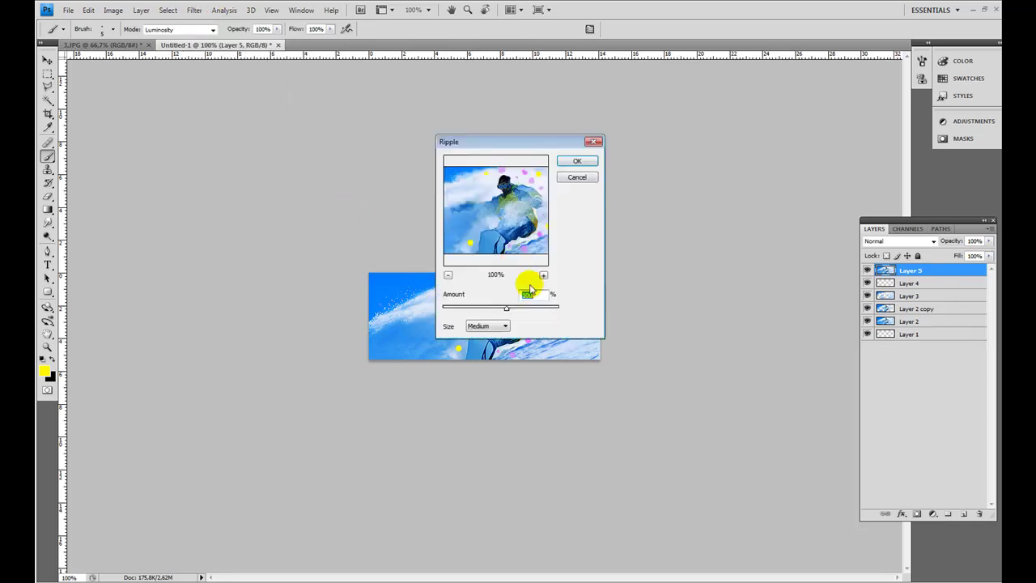
left_click_drag(513, 308, 518, 314)
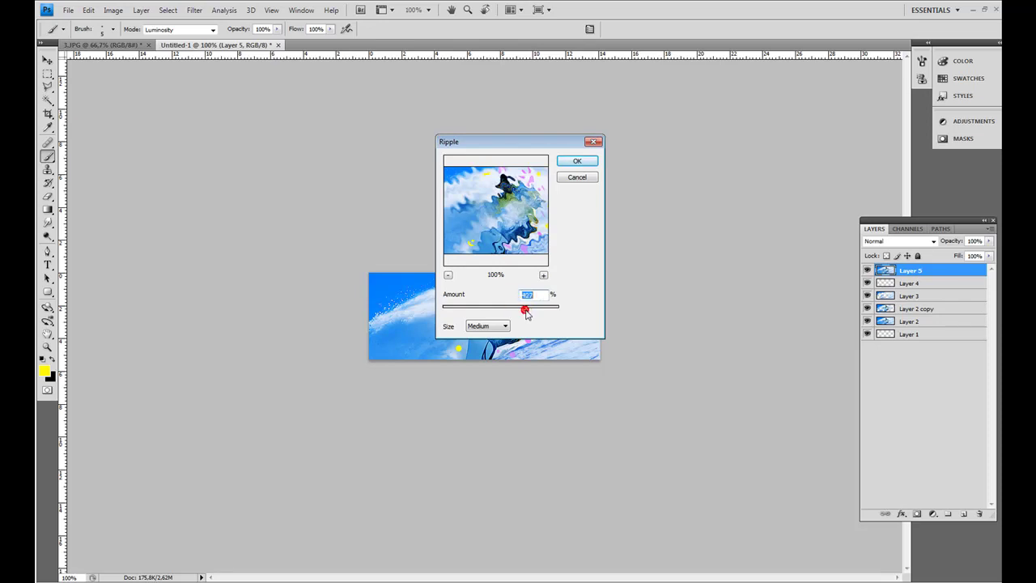
left_click(578, 161)
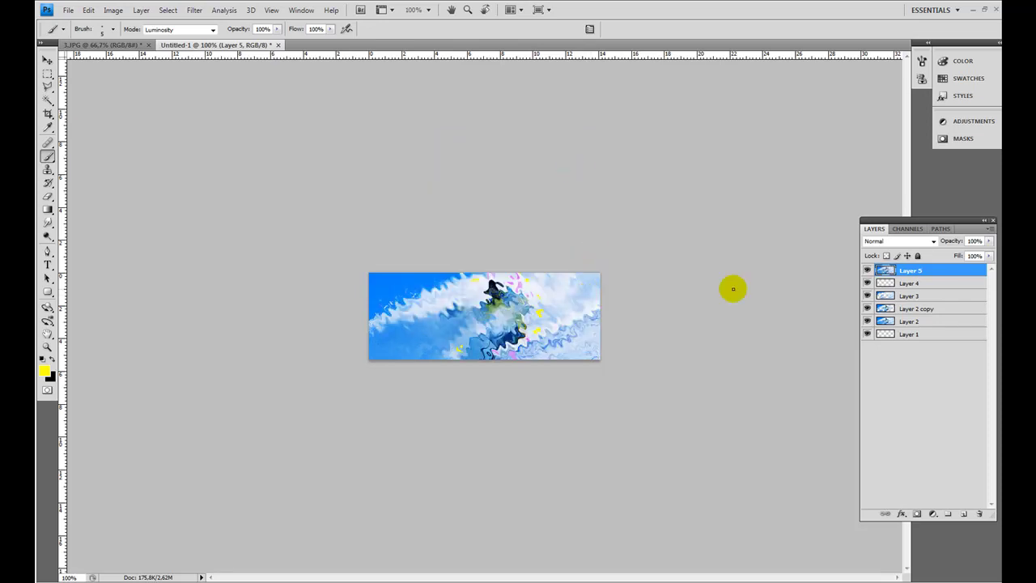
Try out different blending modes on the rippled layer and settle on Hard Light
left_click(919, 241)
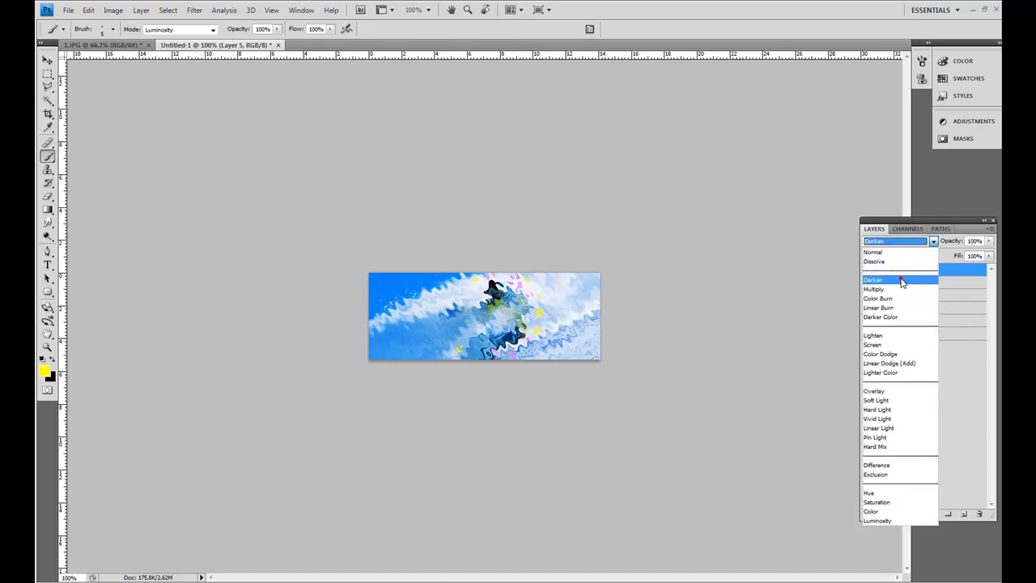
left_click(891, 289)
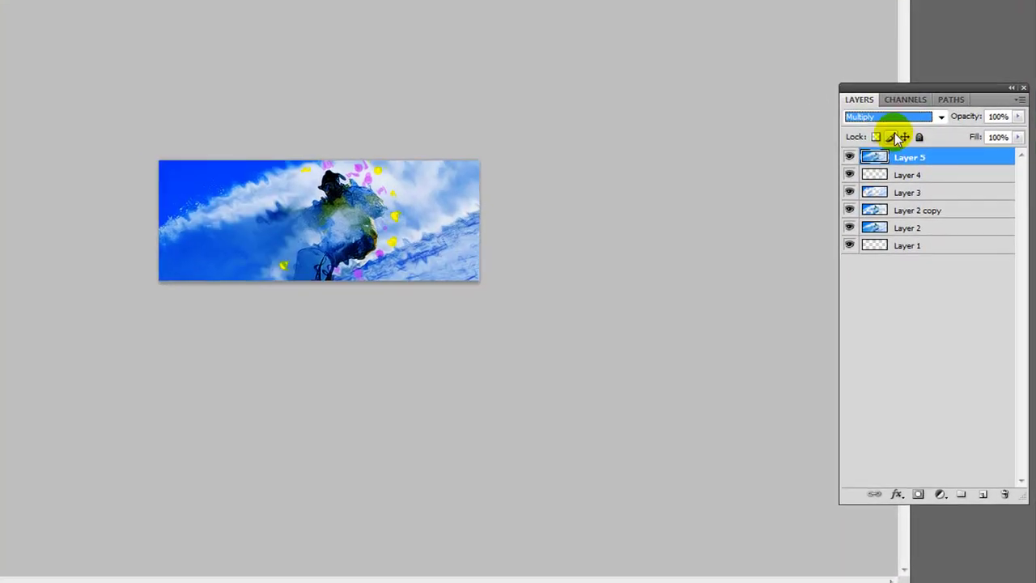
key("Down")
key("Down")
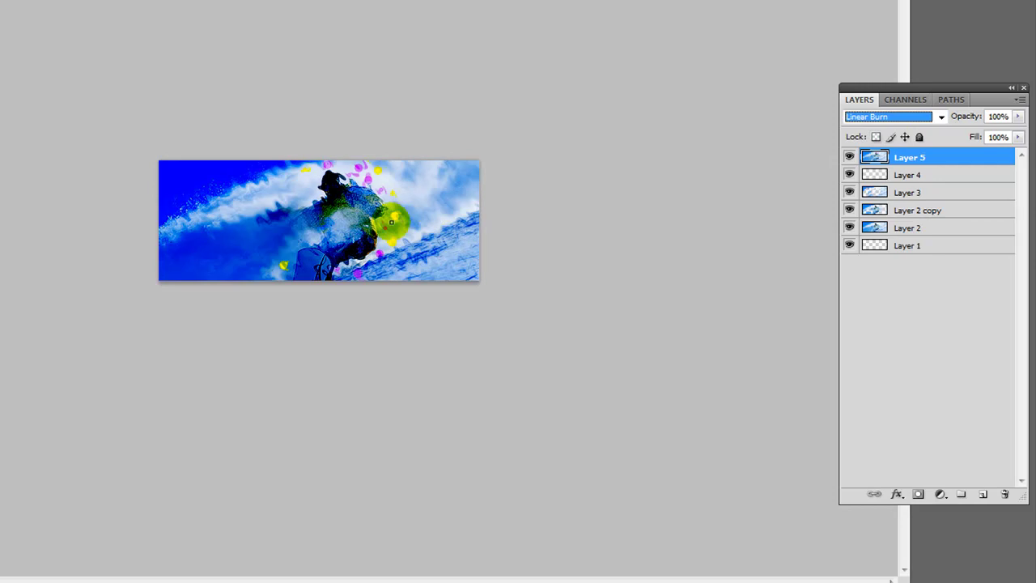
key("Down")
key("Up")
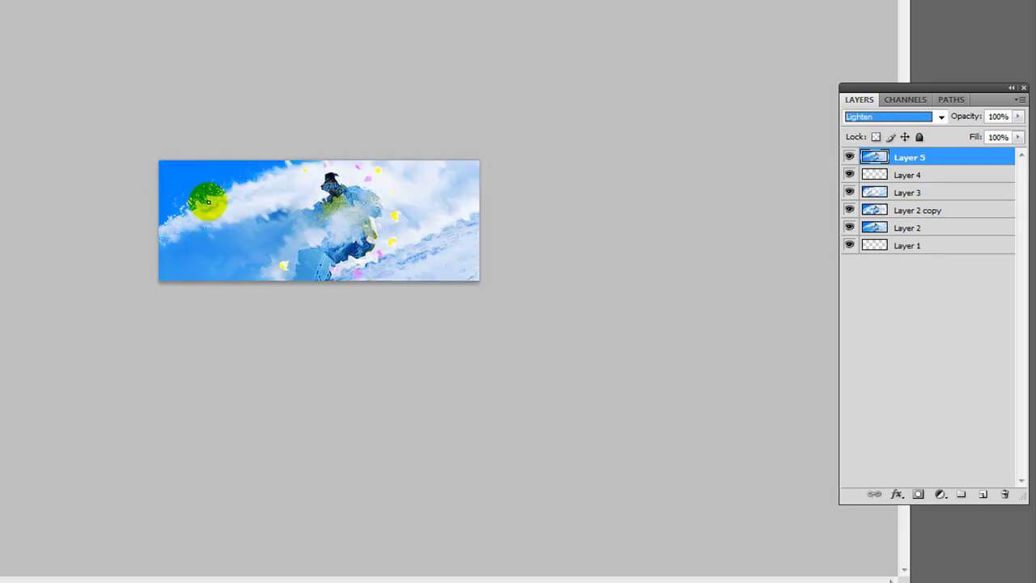
key("Down")
key("Down")
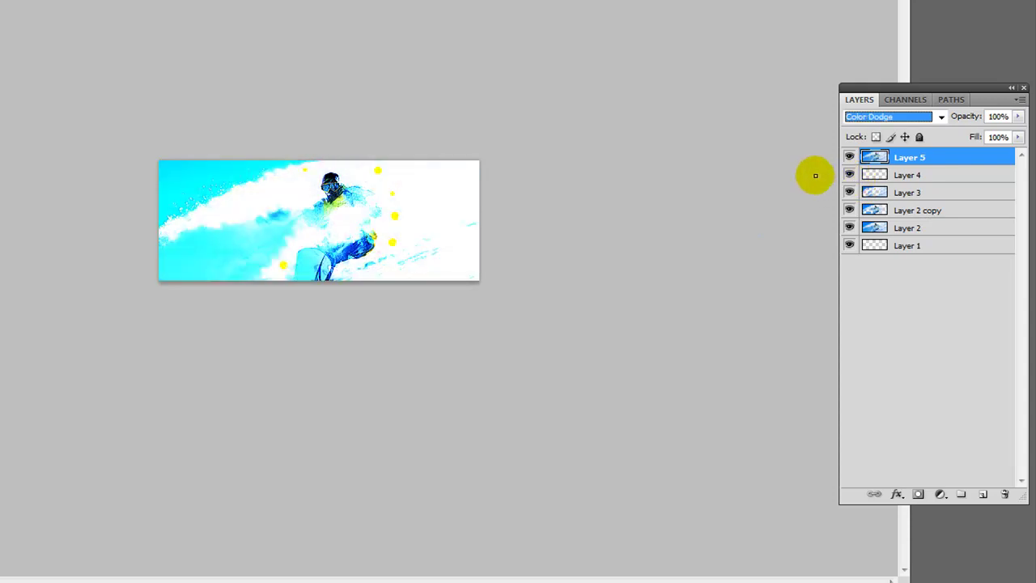
key("Down")
key("Down")
key("Down")
key("Down")
key("Down")
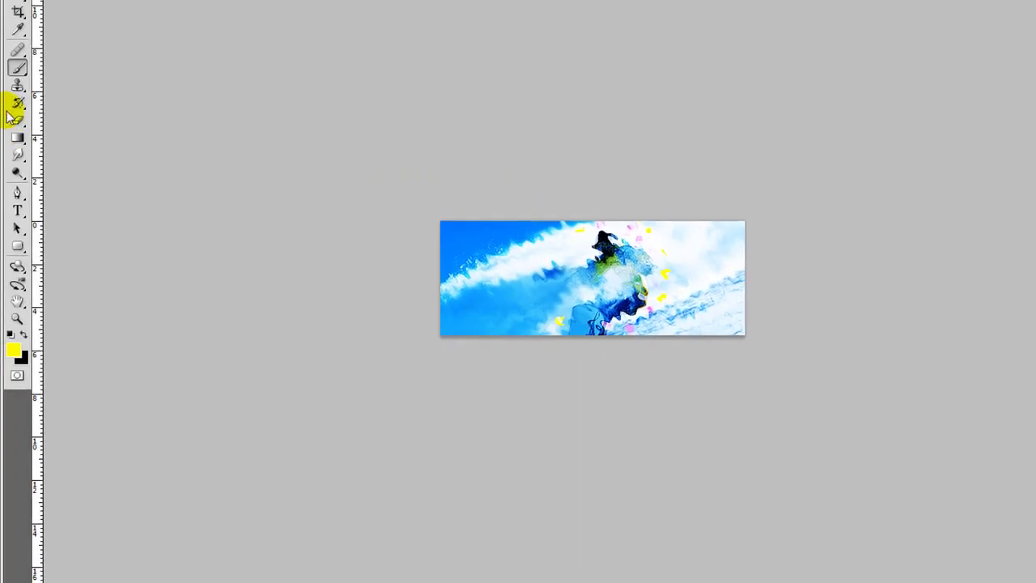
Erase the rippled layer over the snowboarder and dots with a soft 101 px eraser, and lower its opacity to 75%
left_click(20, 121)
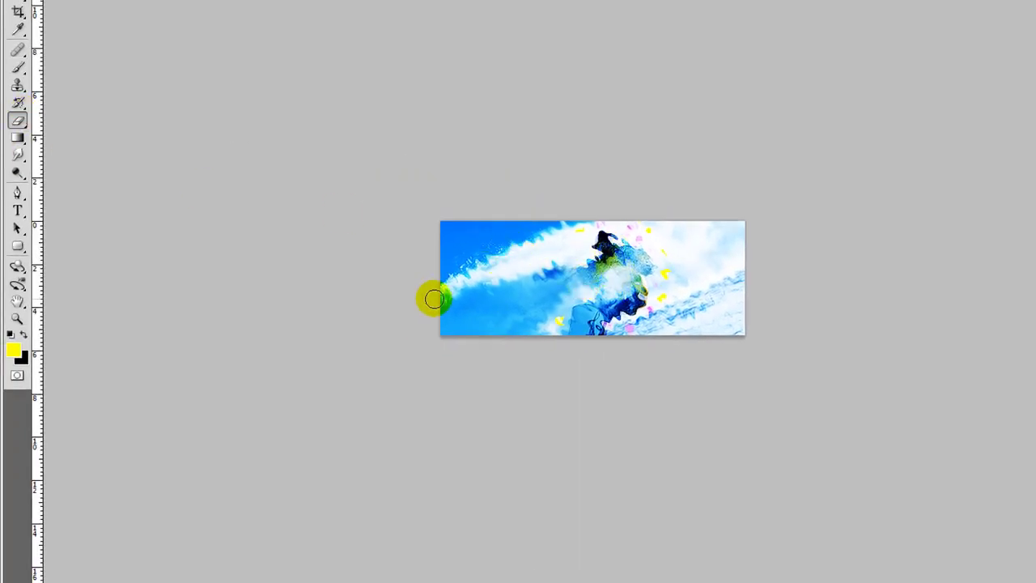
right_click(737, 321)
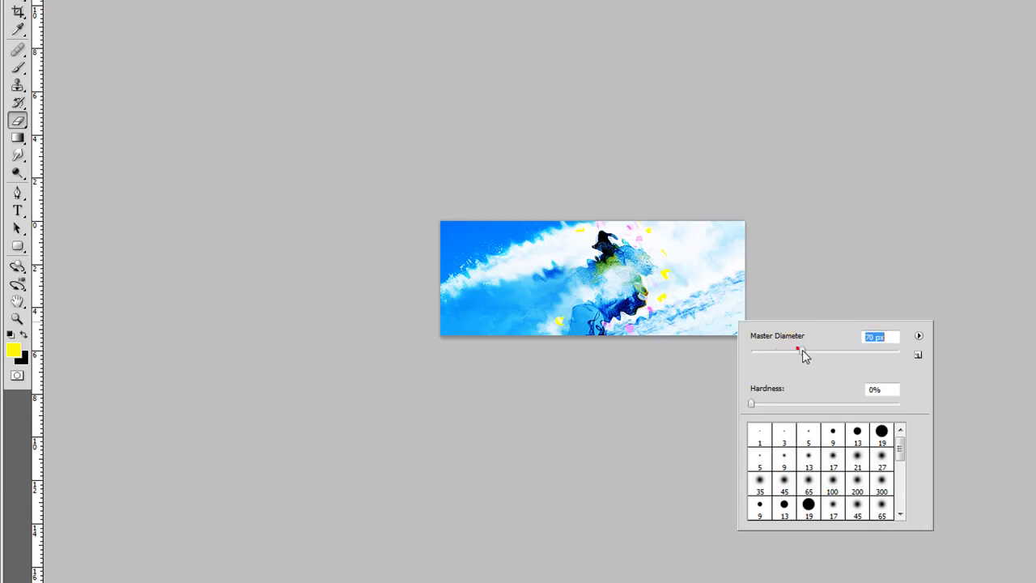
mouse_move(831, 365)
left_mouse_down()
mouse_move(821, 344)
mouse_move(825, 354)
left_mouse_up()
left_click(743, 235)
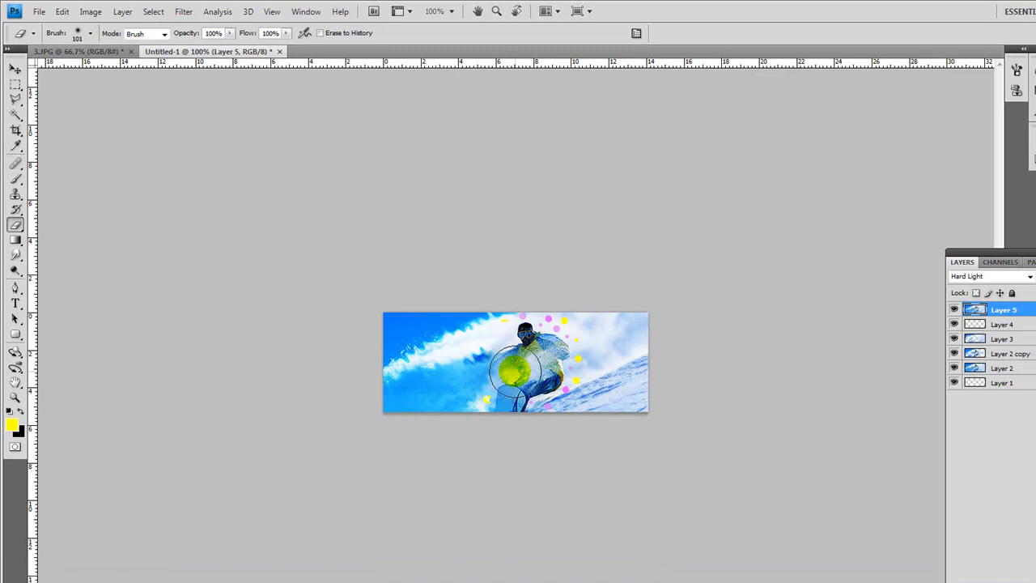
mouse_move(515, 371)
left_mouse_down()
mouse_move(472, 410)
mouse_move(480, 387)
mouse_move(473, 396)
mouse_move(531, 350)
left_mouse_up()
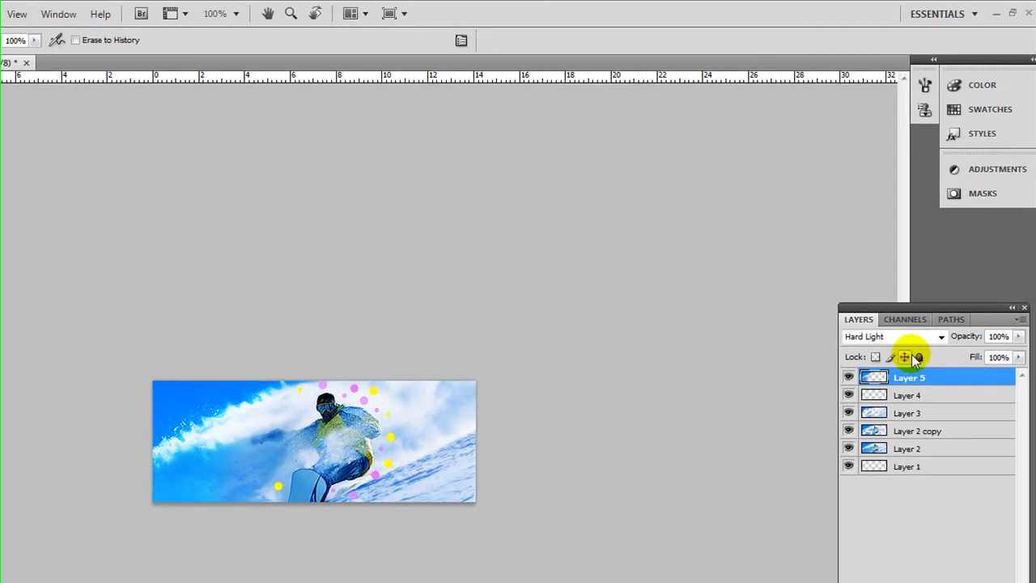
left_click(1017, 338)
left_click_drag(1020, 356, 1000, 356)
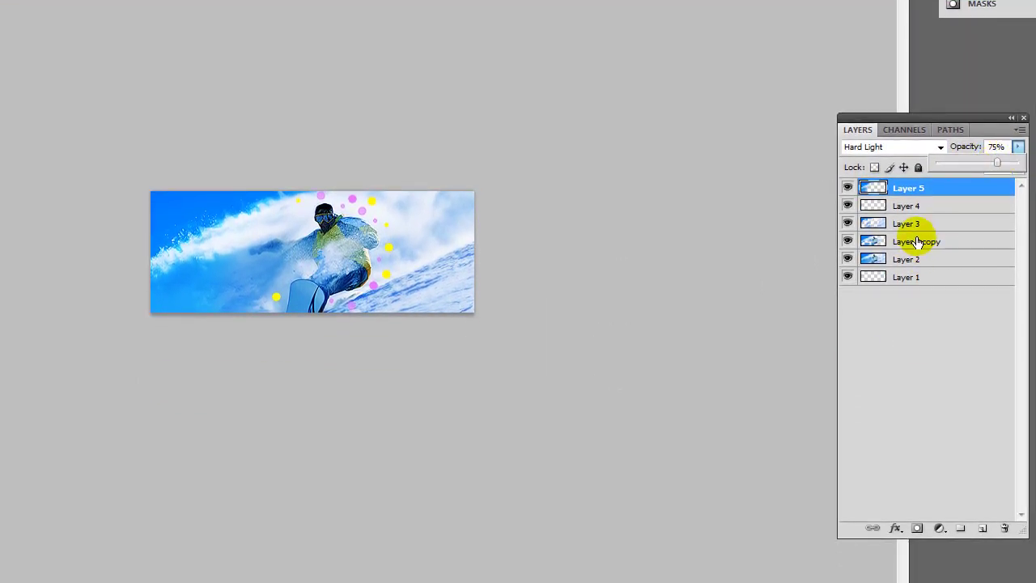
Add a new layer on top and set the foreground colour to bright magenta for the Pen tool lines
left_click(986, 530)
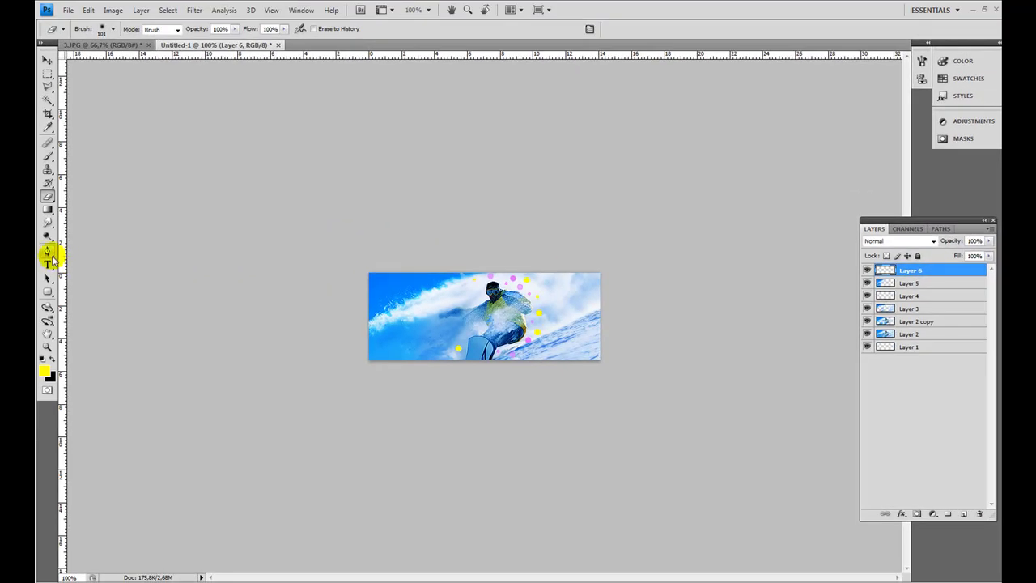
left_click(48, 255)
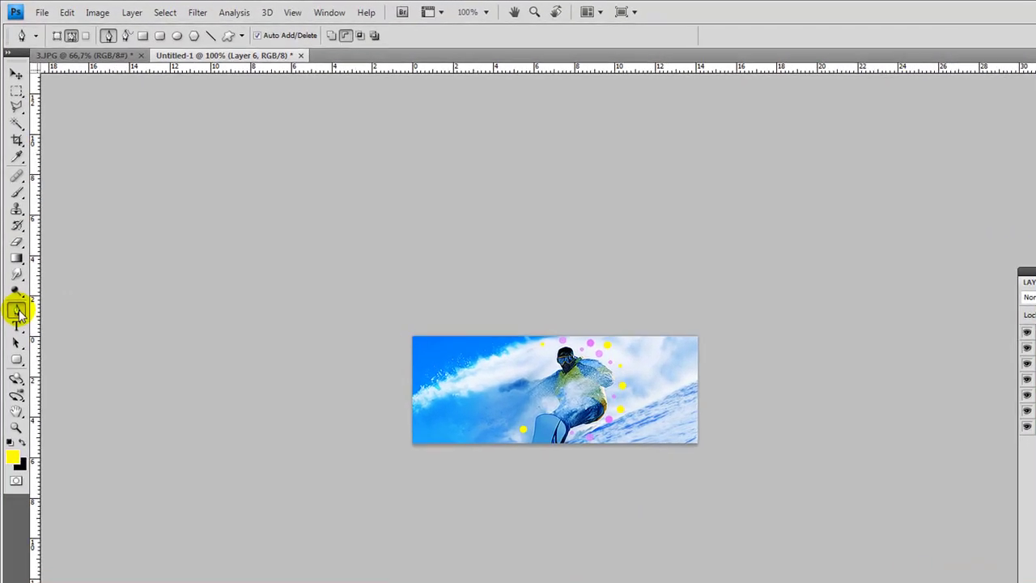
right_click(48, 255)
left_click(19, 315)
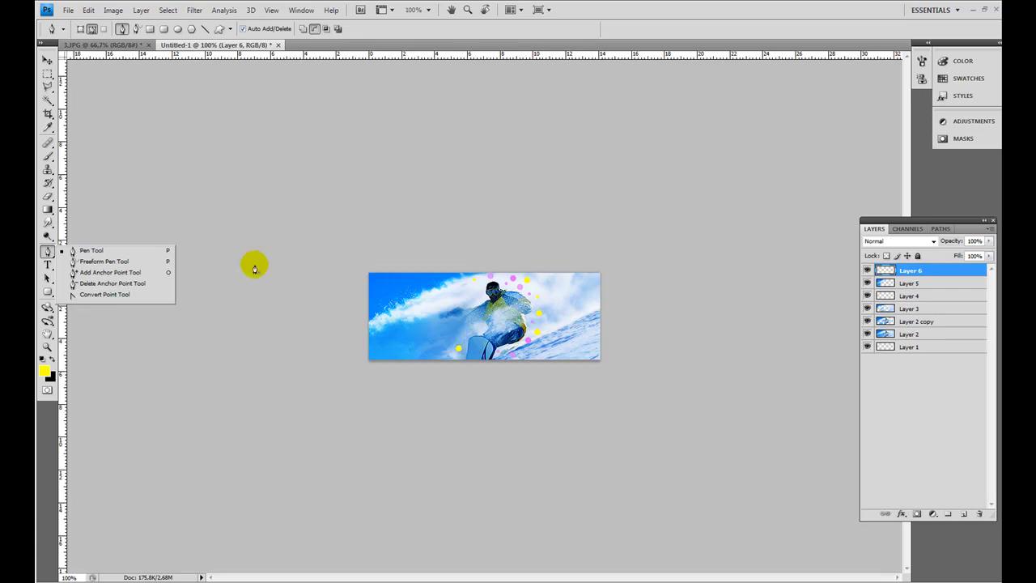
left_click(112, 249)
left_click(486, 359)
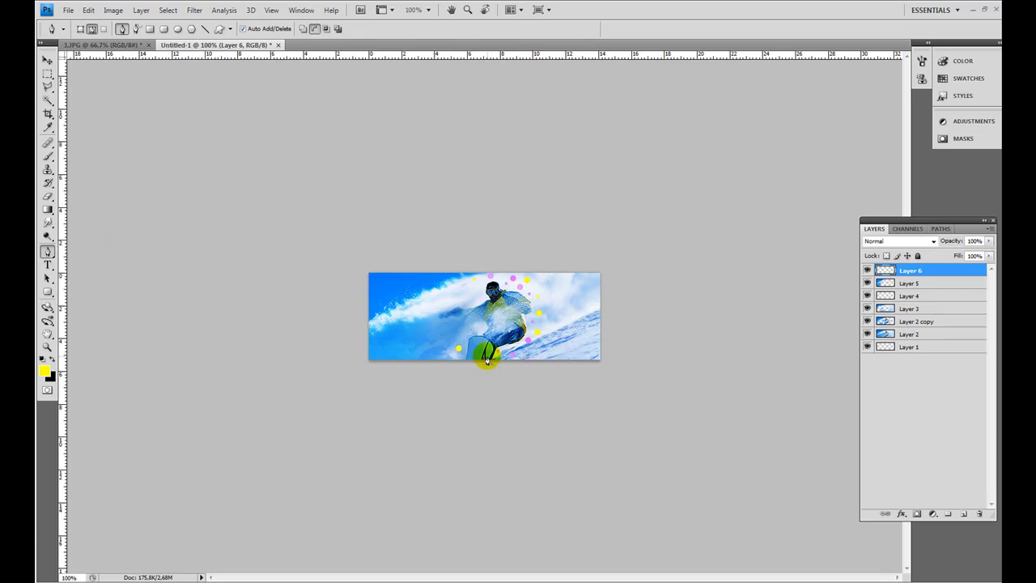
left_click(42, 371)
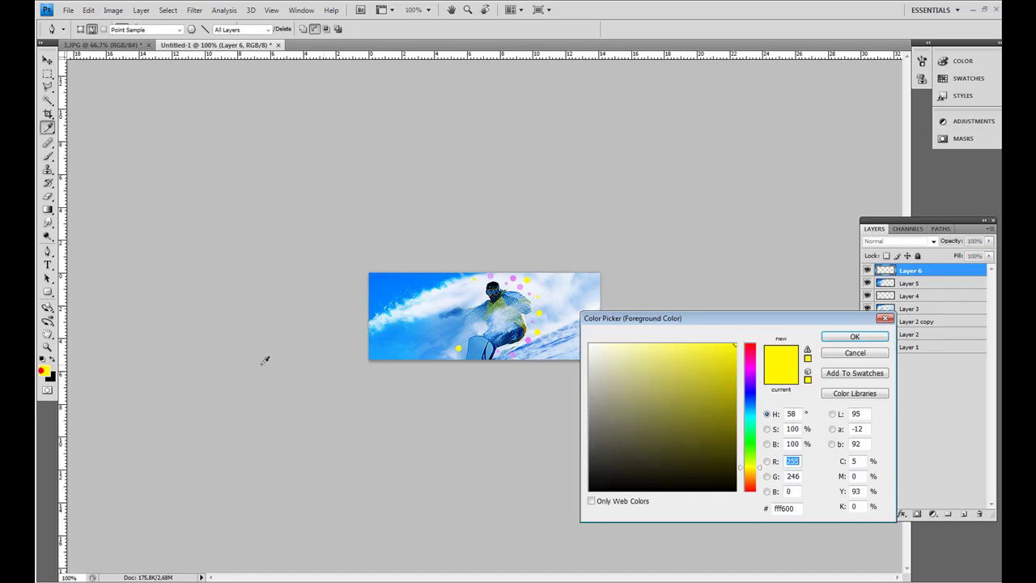
left_click(515, 275)
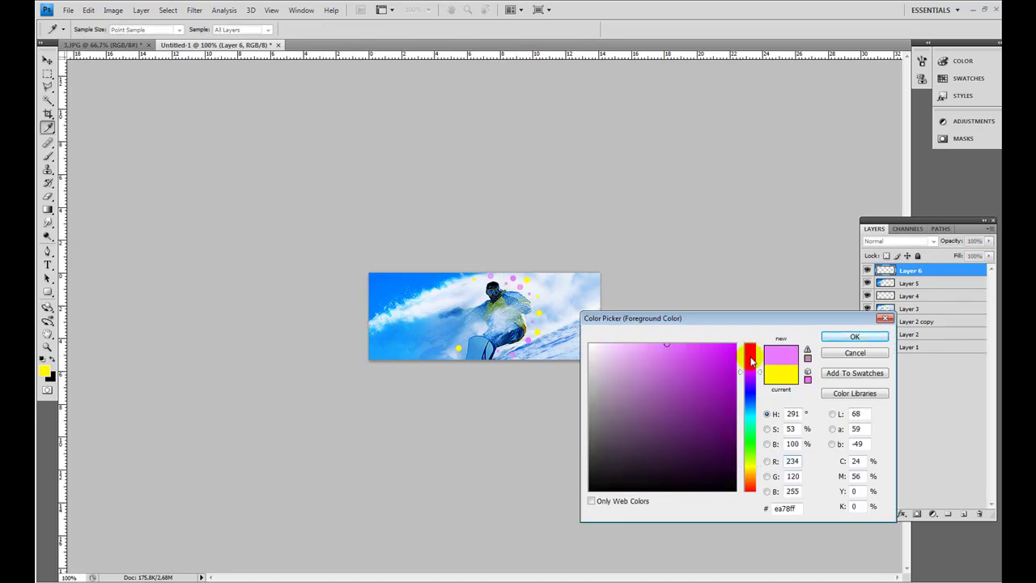
left_click(723, 353)
left_click(855, 336)
Draw a Pen path from the snowboard's base across the rider to the sky on the right, and bend it into a curve with added anchor points
key("p")
left_click(477, 357)
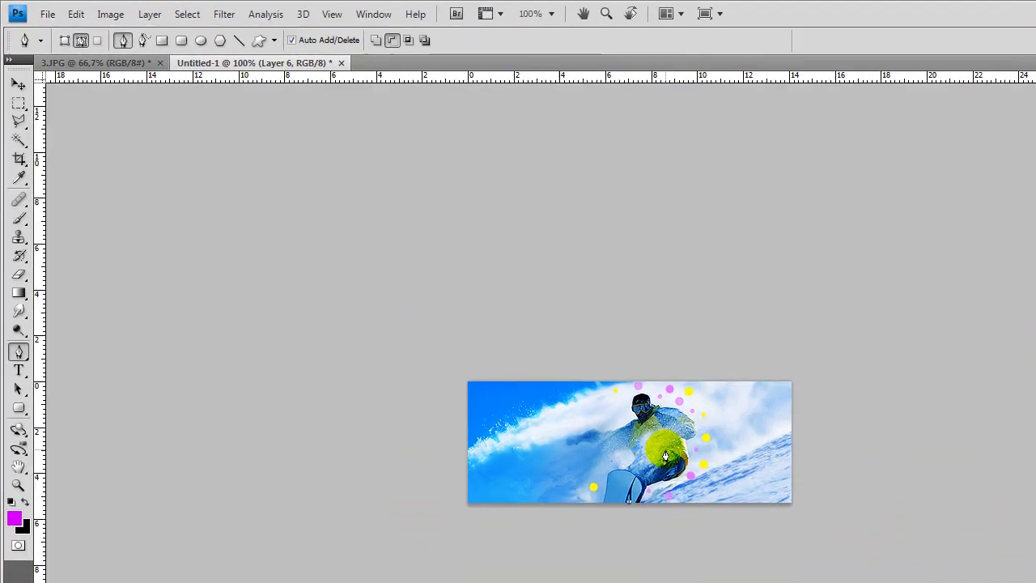
left_click(510, 321)
left_click_drag(665, 454, 756, 403)
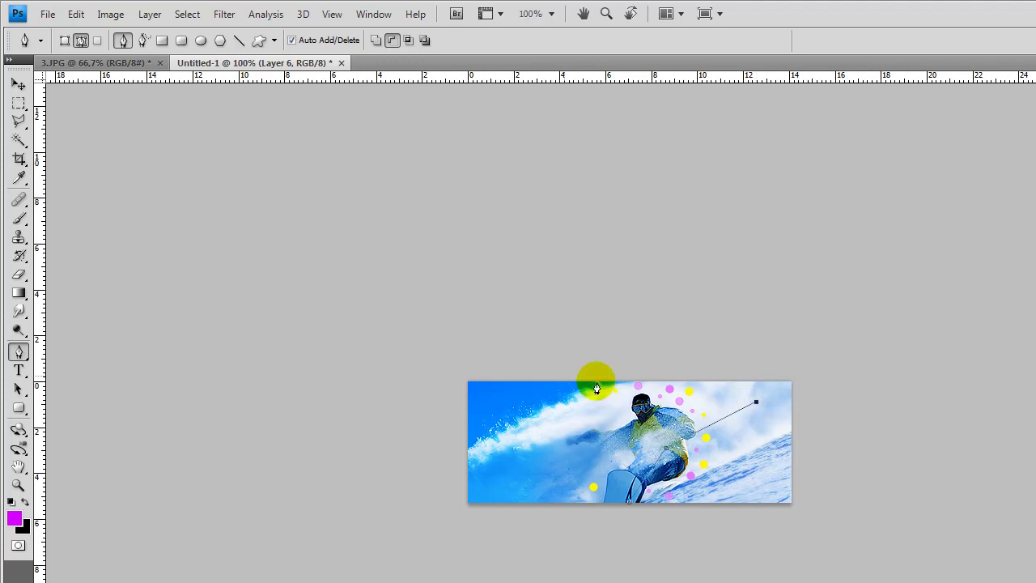
left_click_drag(35, 362, 116, 382)
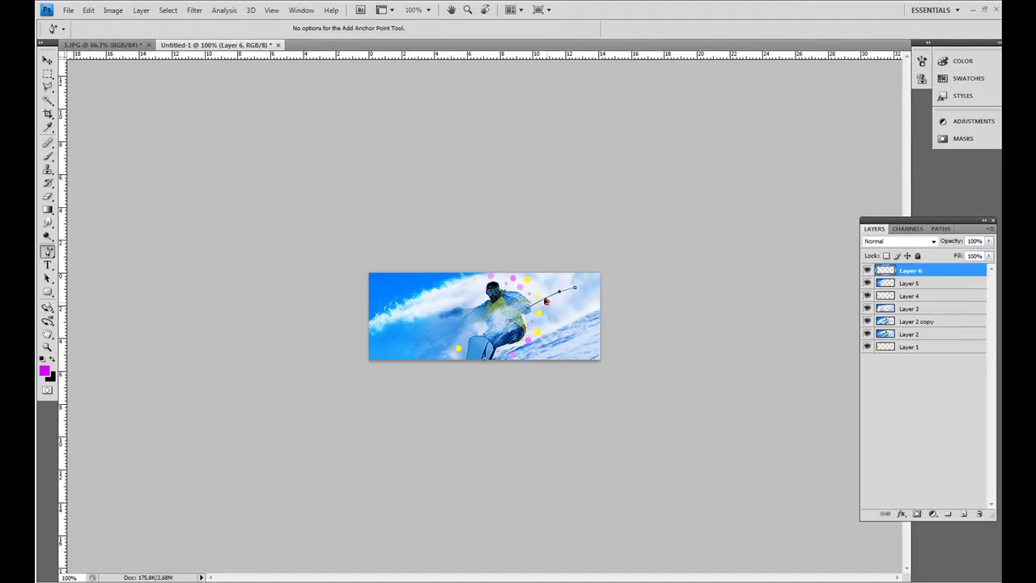
left_click_drag(539, 290, 505, 337)
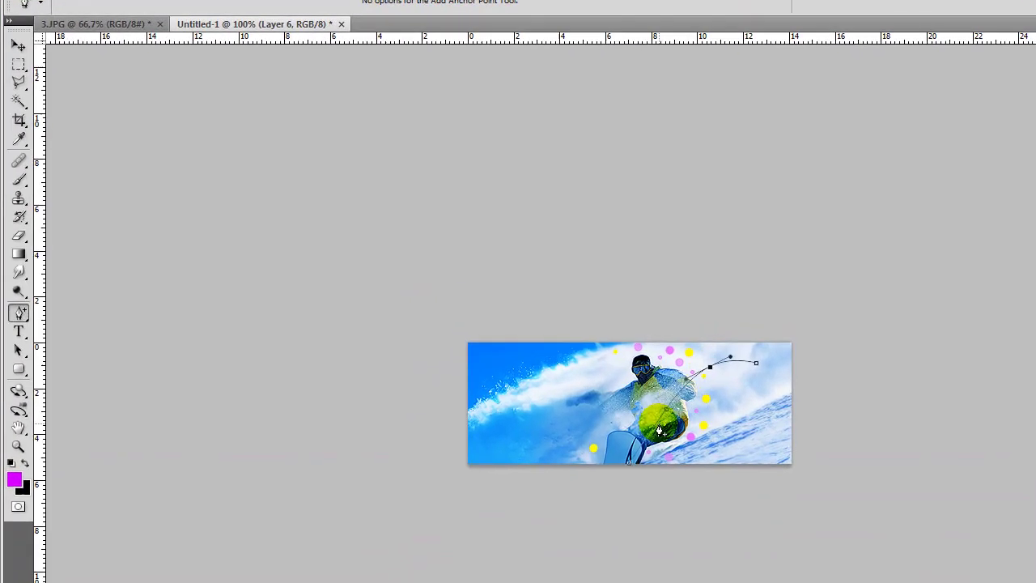
left_click_drag(659, 432, 650, 440)
left_click(654, 440)
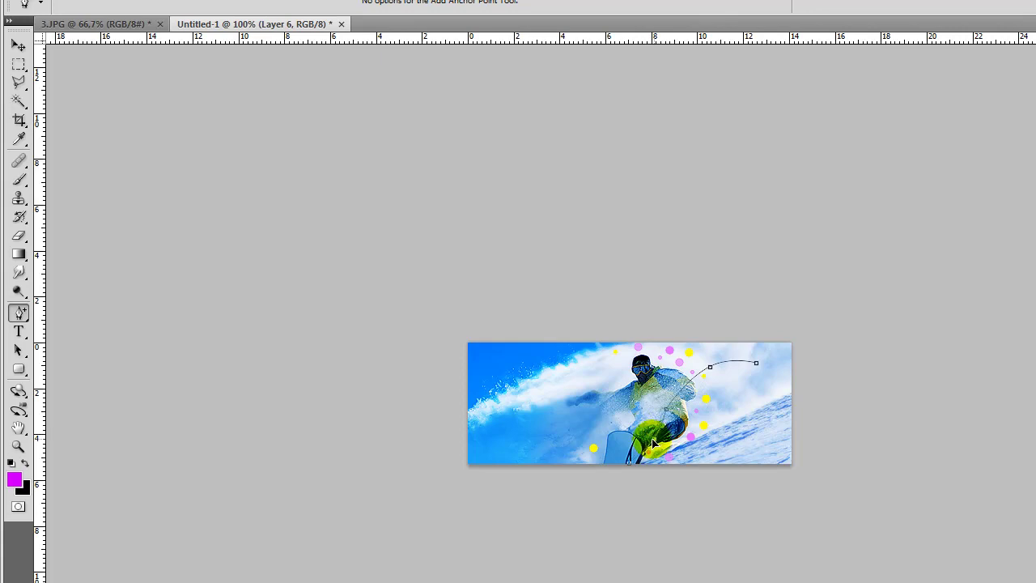
left_click(661, 429)
left_click_drag(669, 417, 671, 421)
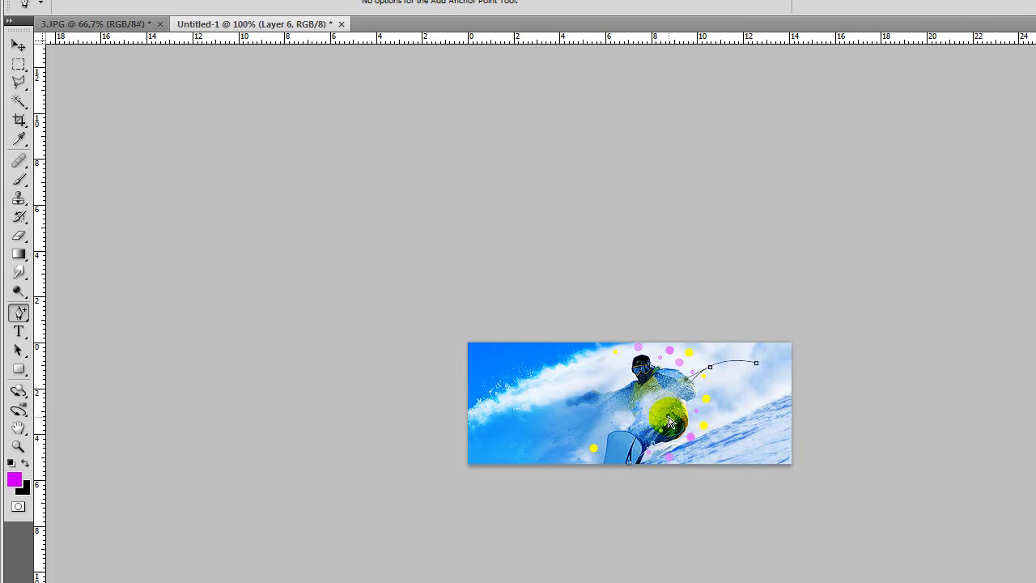
Stroke the curved path with the 1 px brush preset in magenta and remove the path
right_click(668, 422)
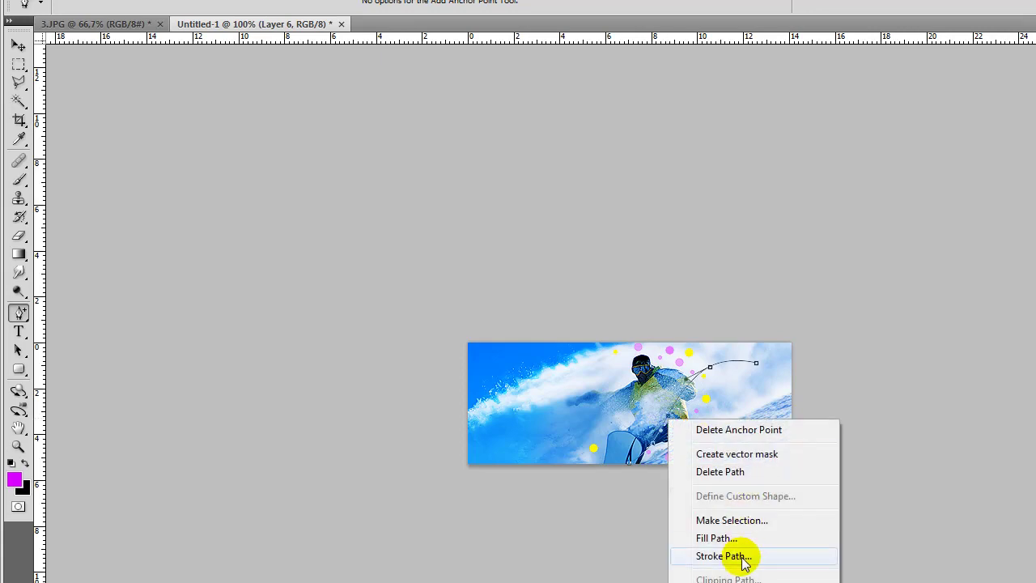
left_click(18, 180)
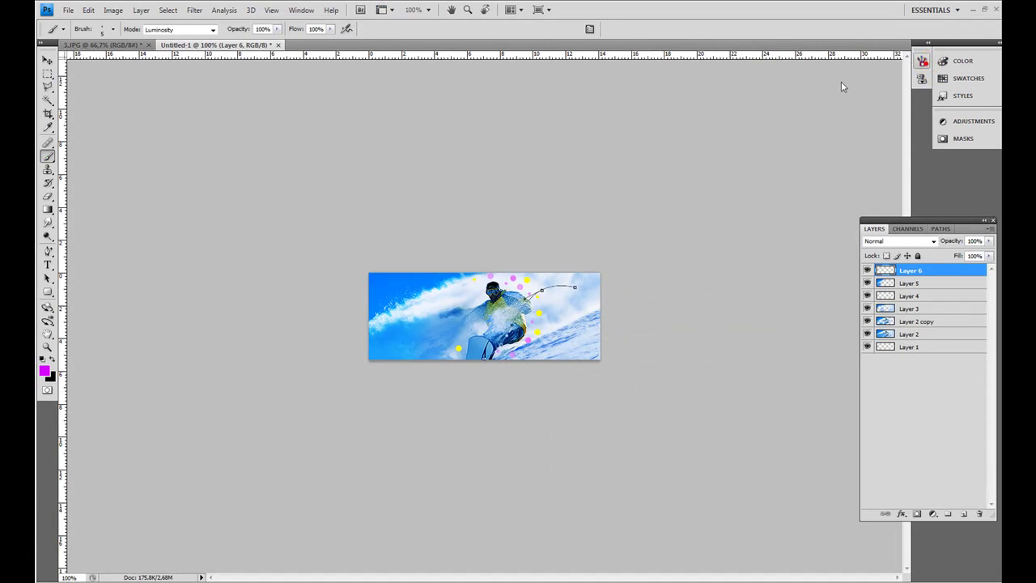
left_click(923, 79)
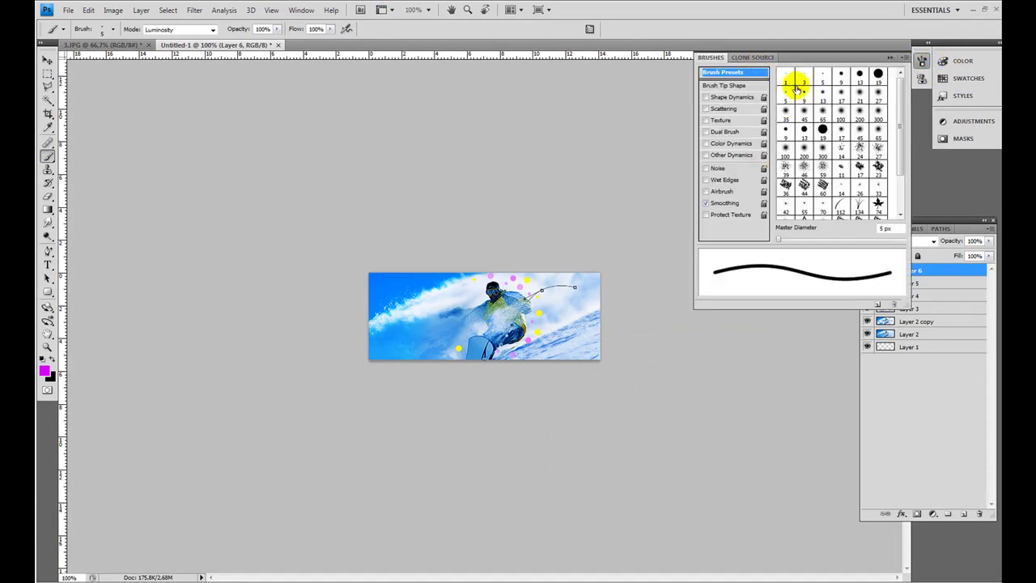
left_click(788, 79)
left_click(922, 61)
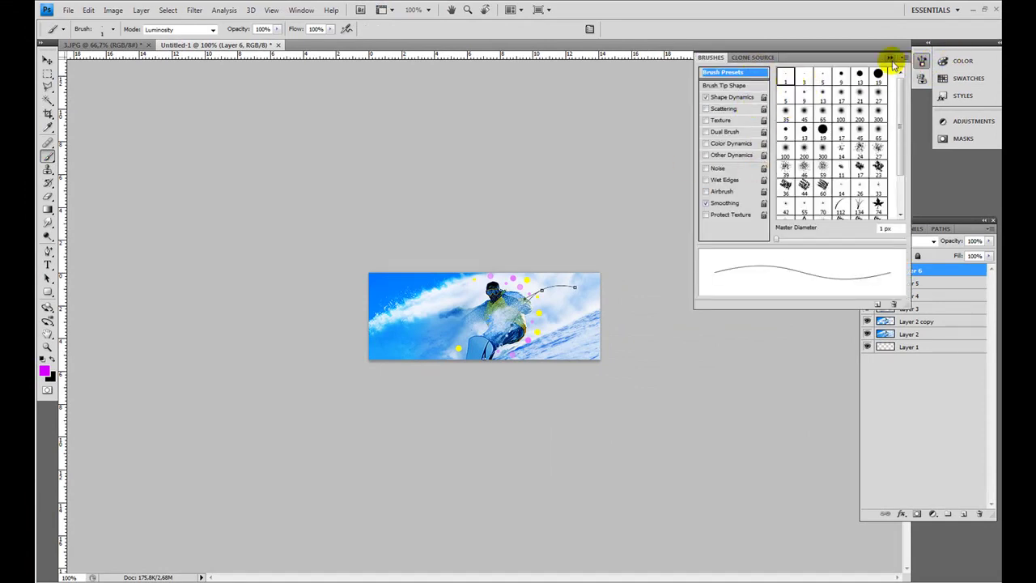
left_click(46, 253)
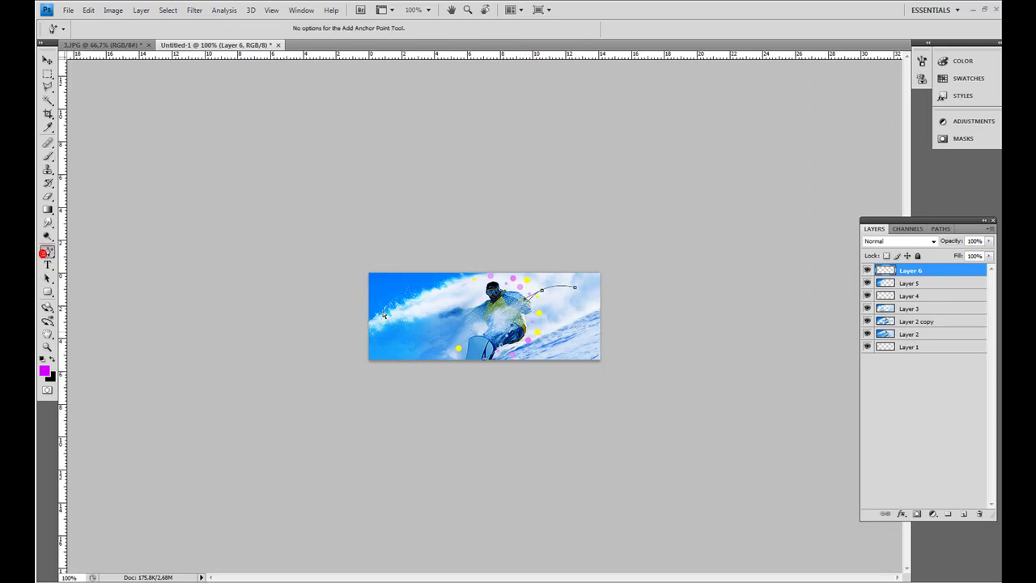
right_click(513, 327)
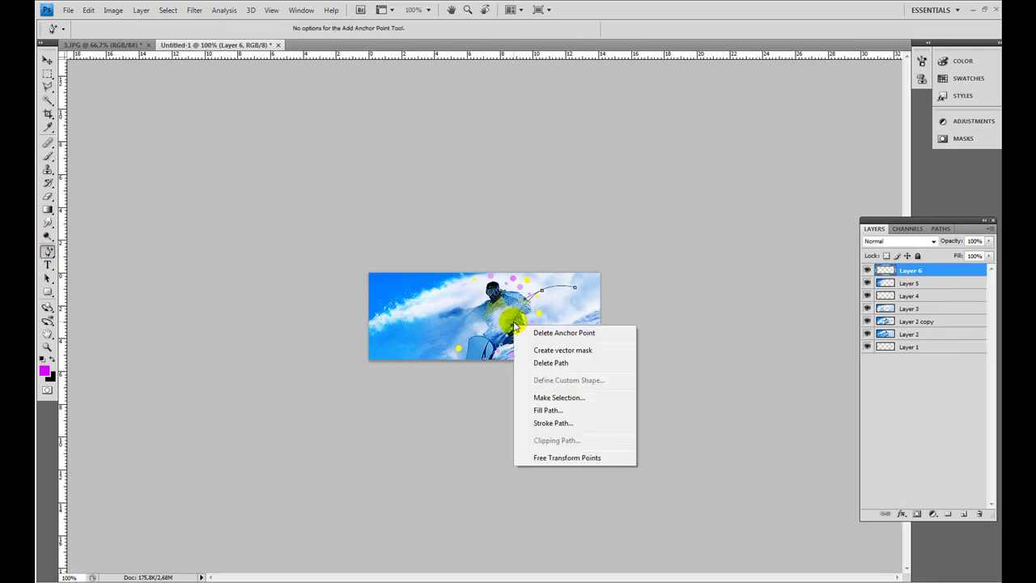
left_click(553, 422)
key("Return")
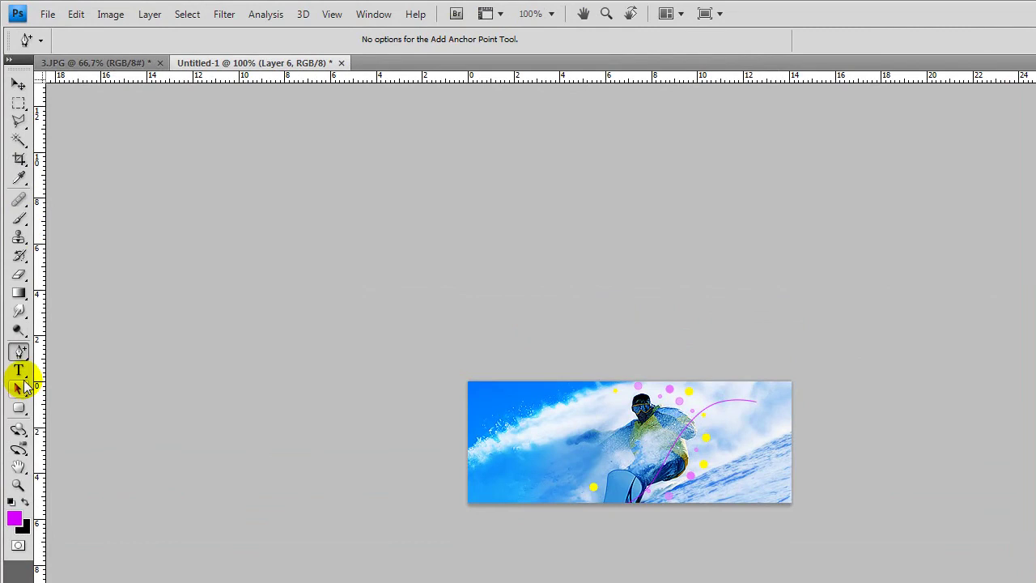
Draw a second Pen path from the snowboard's base, bulging left around the board and arching over the rider towards the right slope
left_click_drag(22, 349, 73, 349)
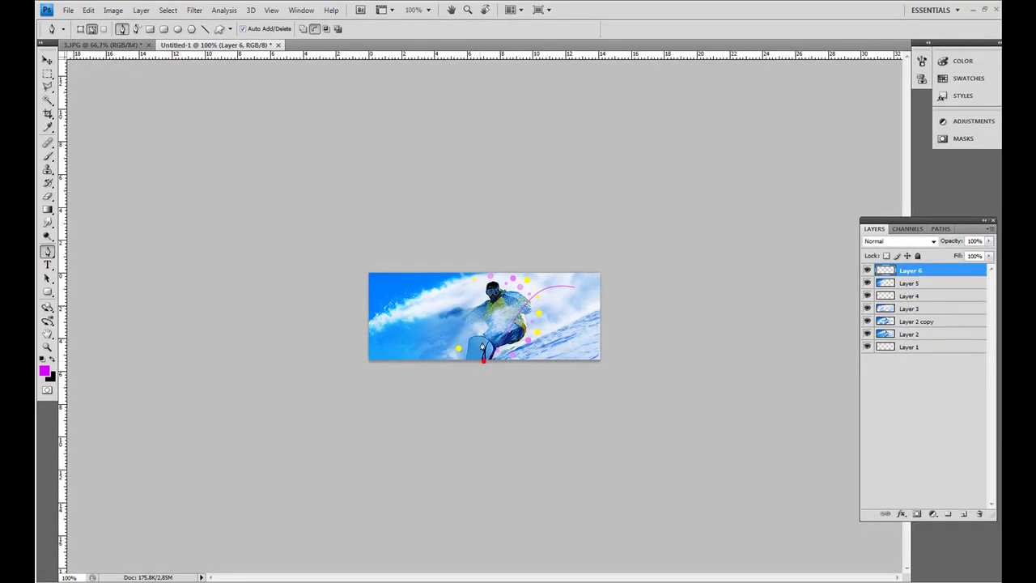
left_click(472, 330)
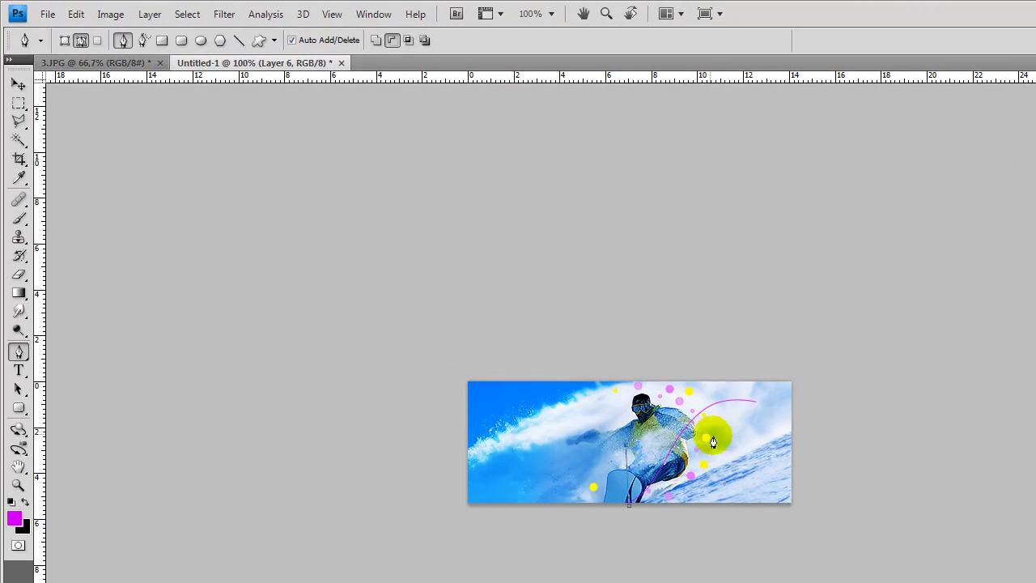
left_click_drag(745, 445, 633, 467)
key("plus")
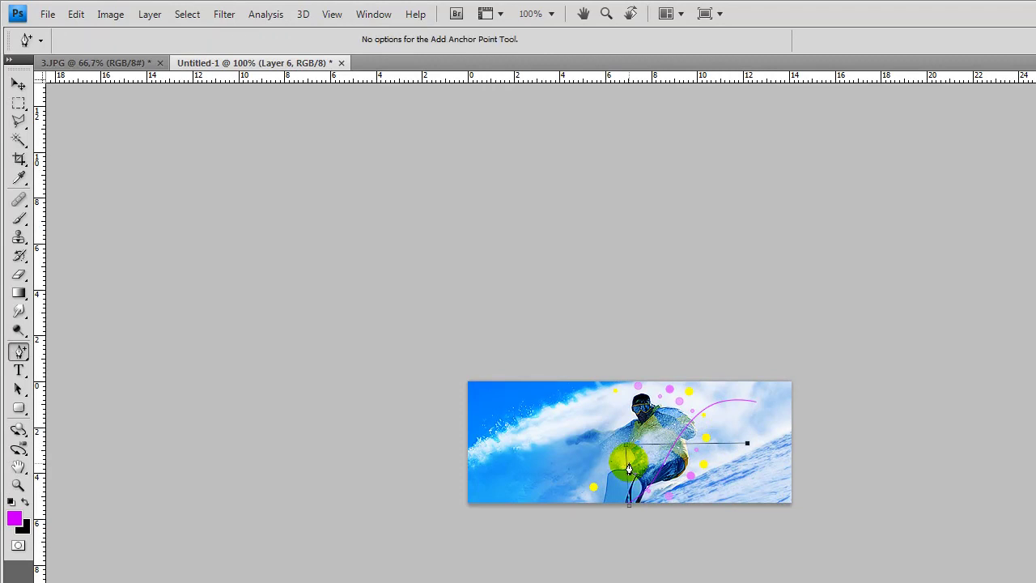
left_click_drag(628, 481, 607, 477)
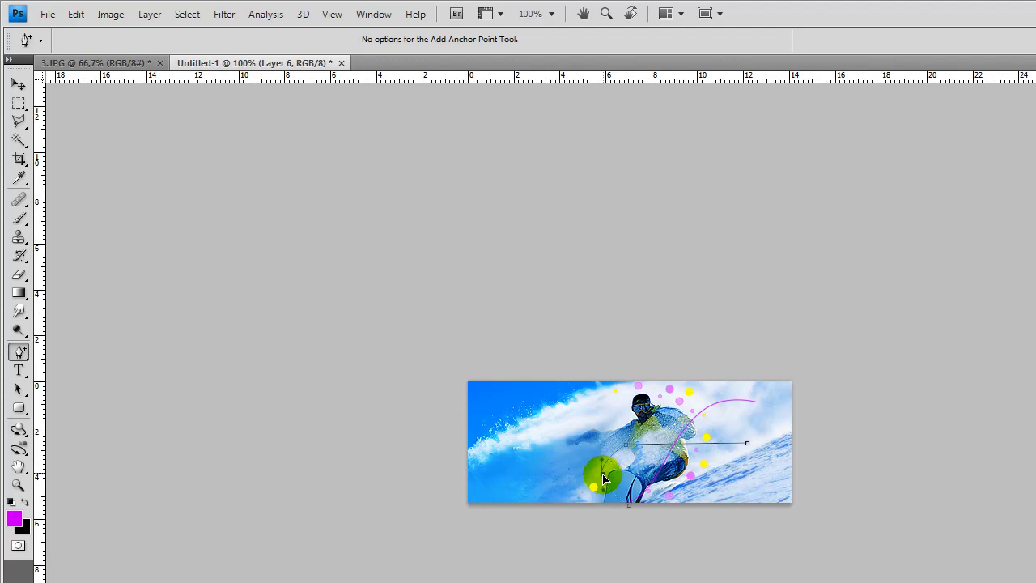
left_click(688, 443)
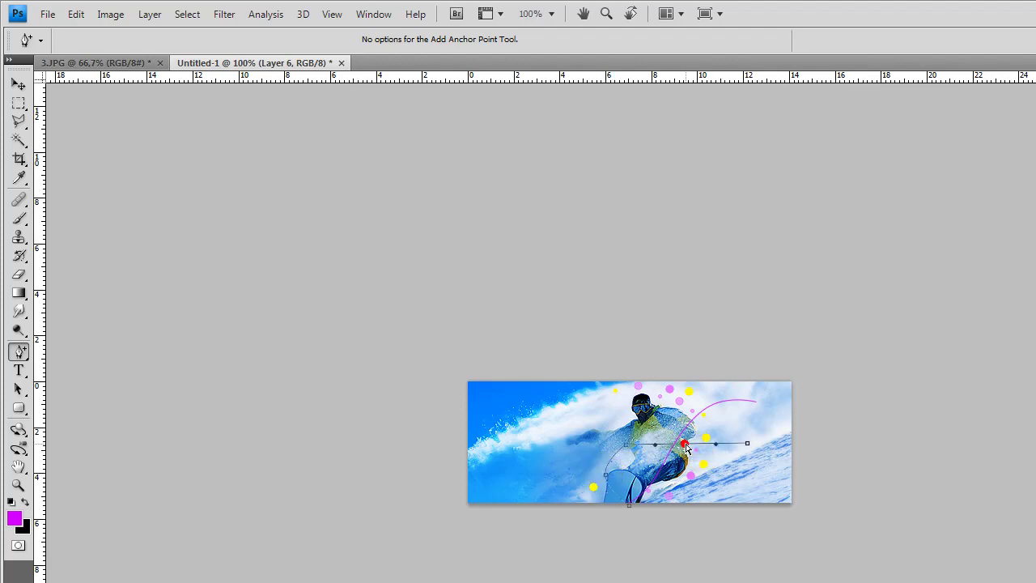
left_click_drag(688, 445, 686, 424)
Stroke the second curved path with the 1 px magenta brush and remove the path
right_click(685, 421)
left_click(733, 554)
key("Return")
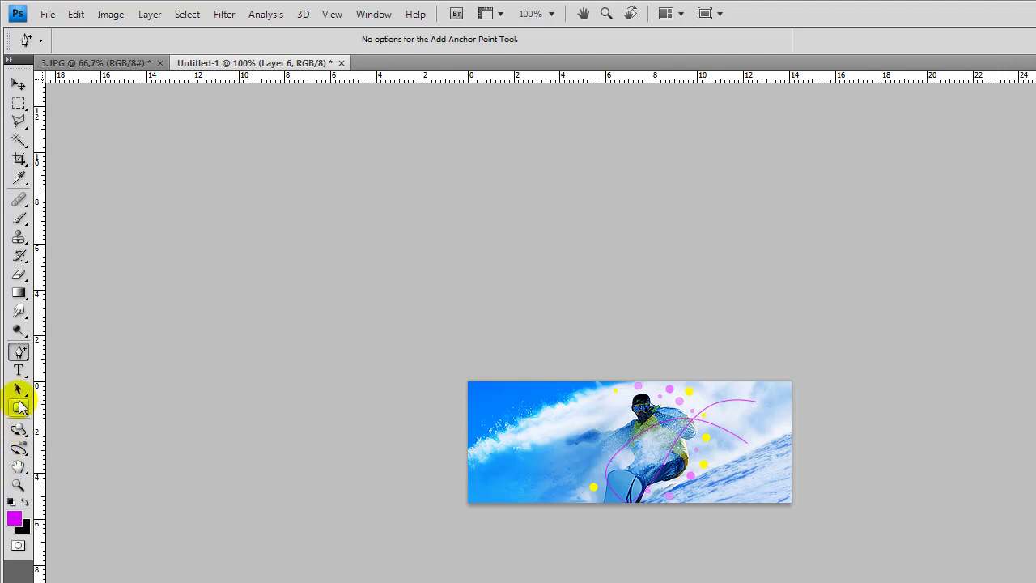
Add the text "LifeIsGood" in 30 pt Latha at the banner's lower left and colour it pink (#f154f7)
left_click(18, 370)
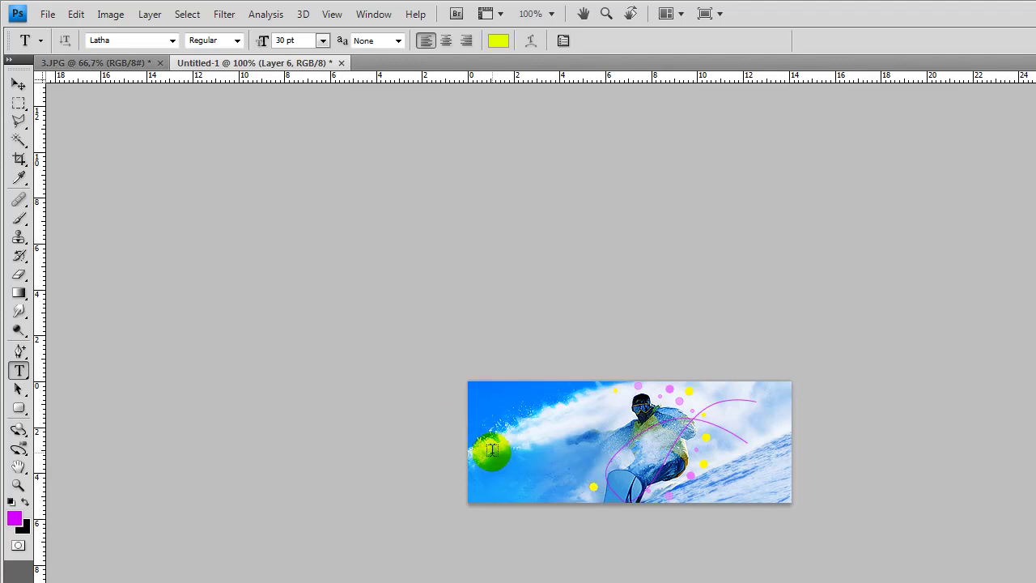
left_click_drag(476, 469, 680, 500)
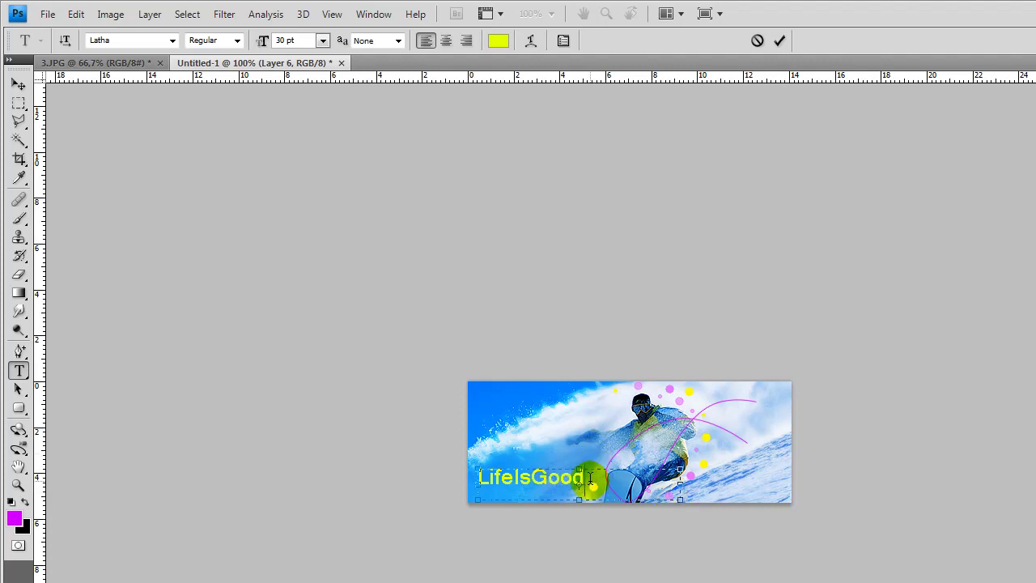
left_click_drag(590, 479, 151, 505)
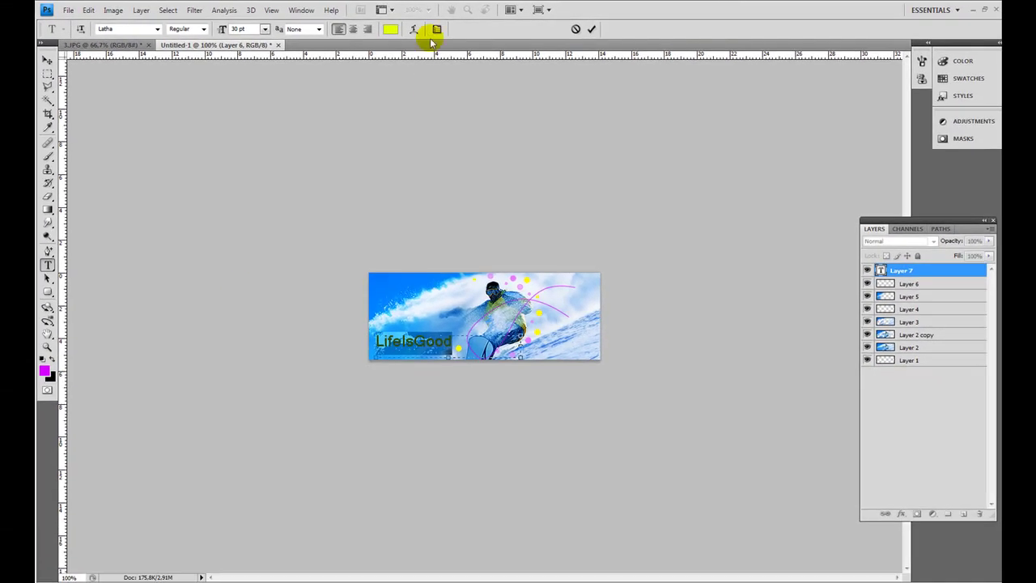
left_click(390, 30)
left_click_drag(753, 374, 686, 348)
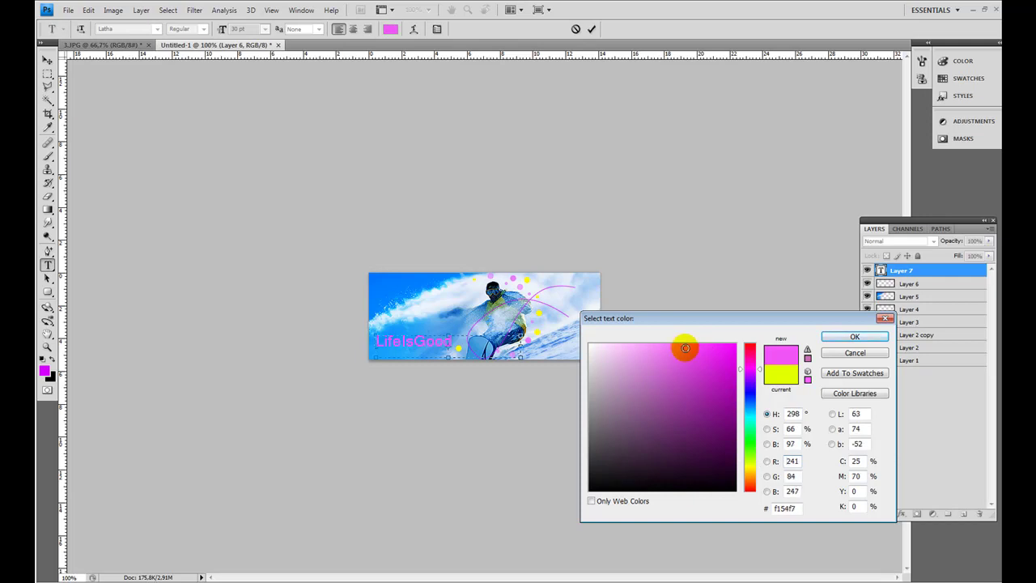
left_click(839, 338)
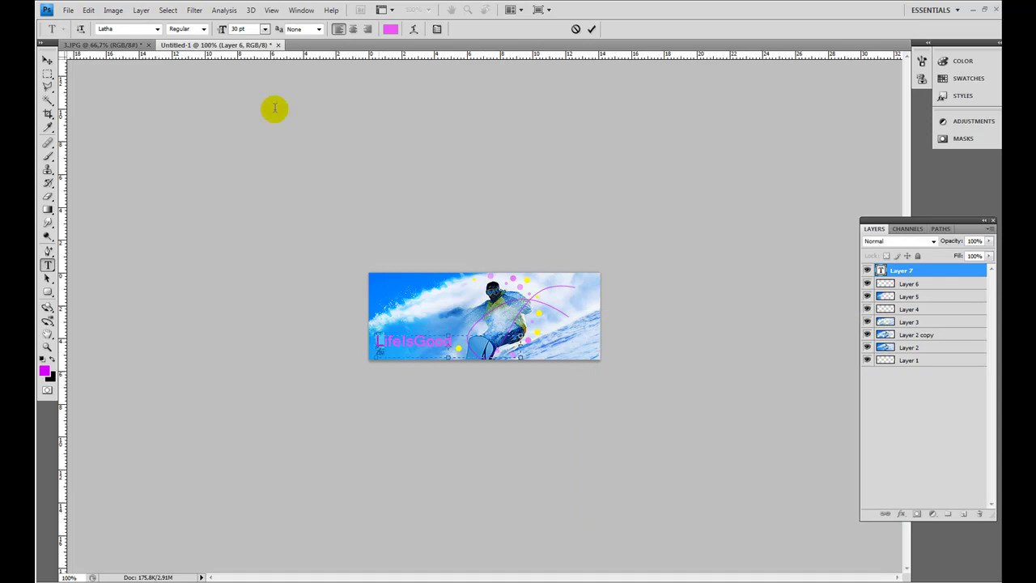
Recolour the letters "L" and "I" of "LifeIsGood" yellow (#fff600), sampled from a painted dot
left_click(390, 29)
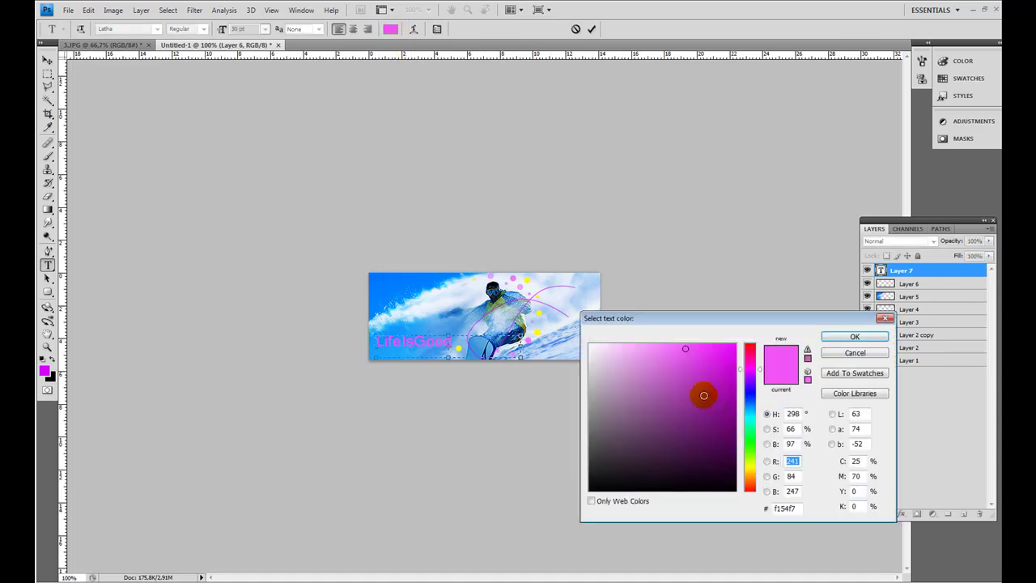
left_click(530, 280)
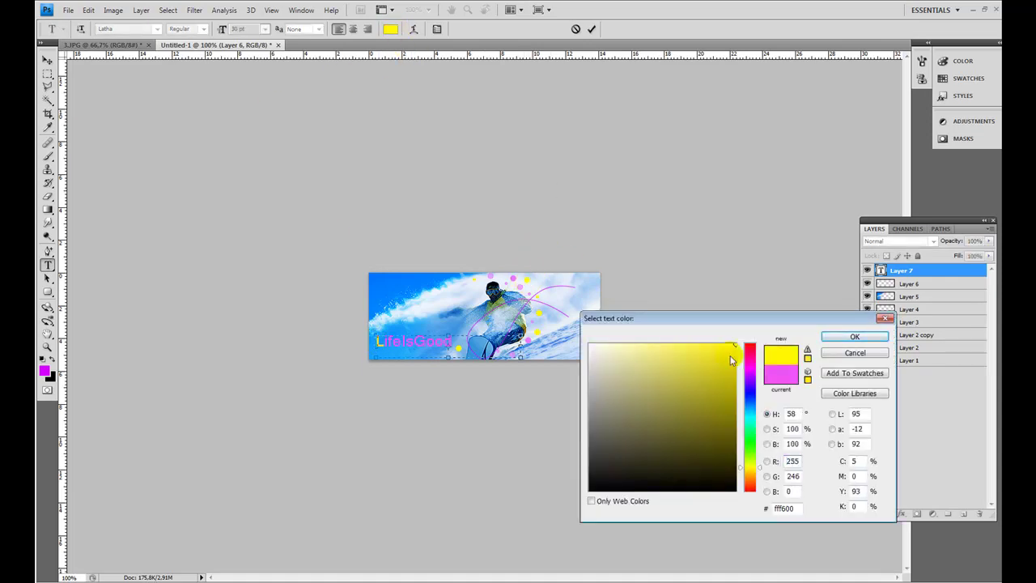
left_click(846, 336)
left_click(417, 339)
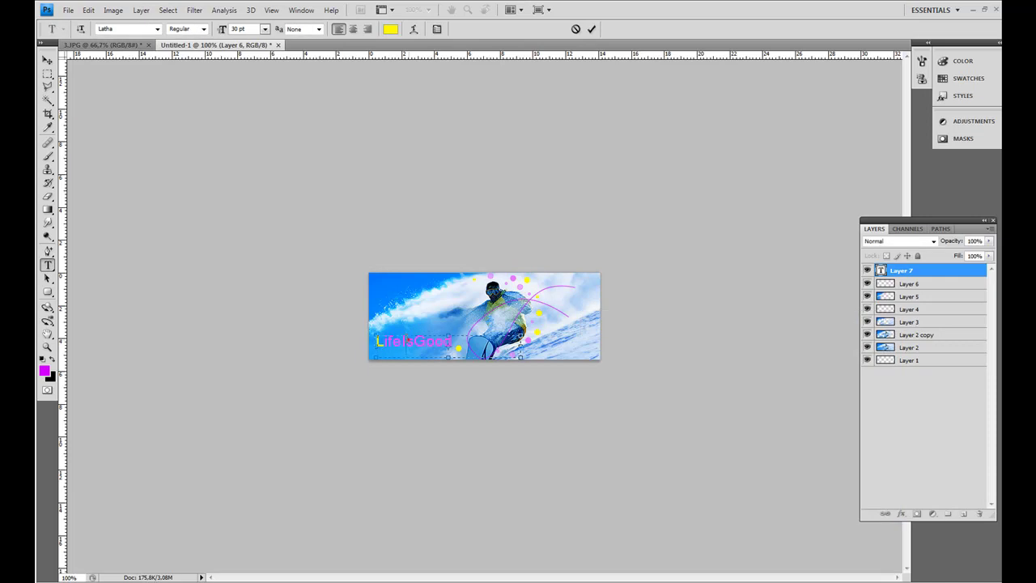
left_click(390, 29)
left_click(531, 279)
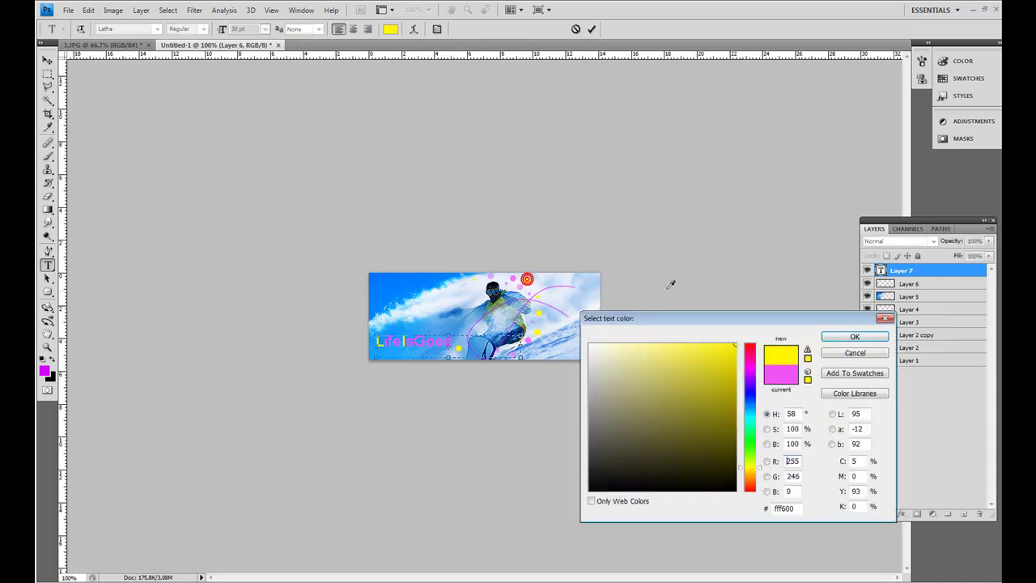
left_click(846, 336)
Recolour the letter "G" of "LifeIsGood" yellow, sampled from a painted dot, and commit the text
left_click(425, 344)
left_click_drag(425, 345, 416, 336)
left_click(390, 32)
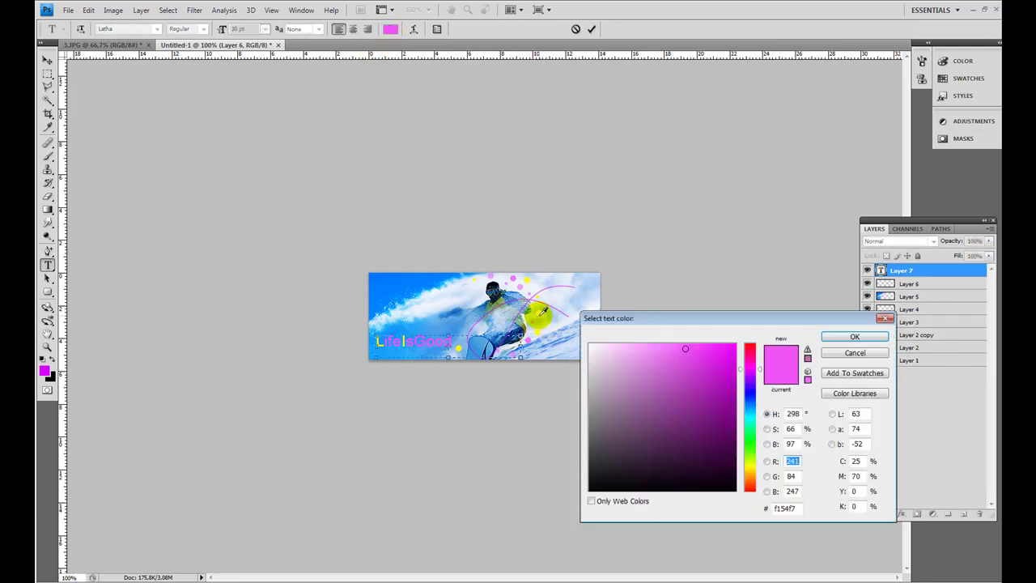
left_click(543, 312)
left_click(854, 336)
left_click(47, 60)
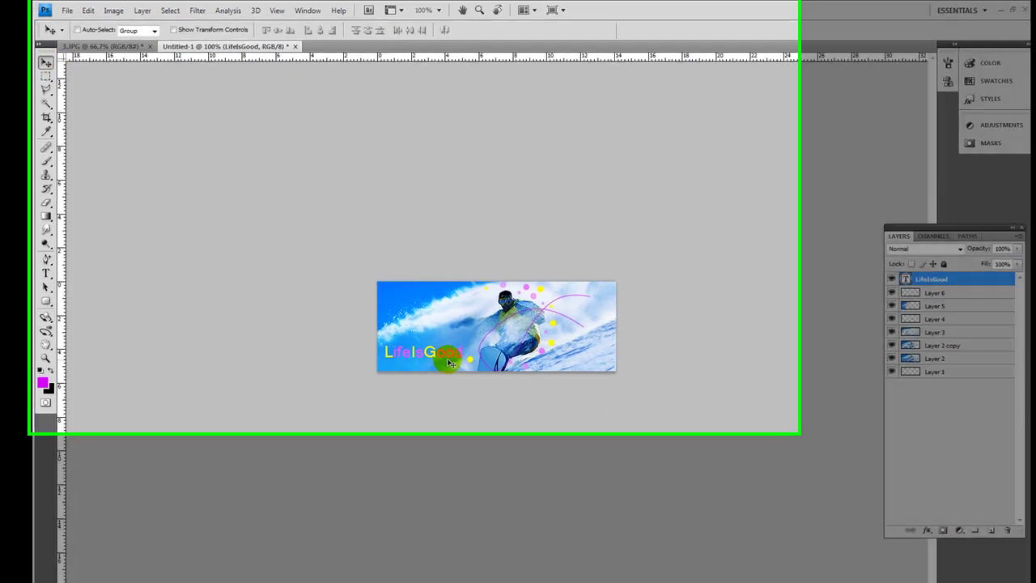
Scale the "LifeIsGood" text to 90% width and about 64% height, and set its layer opacity to 79%
key("ctrl+t")
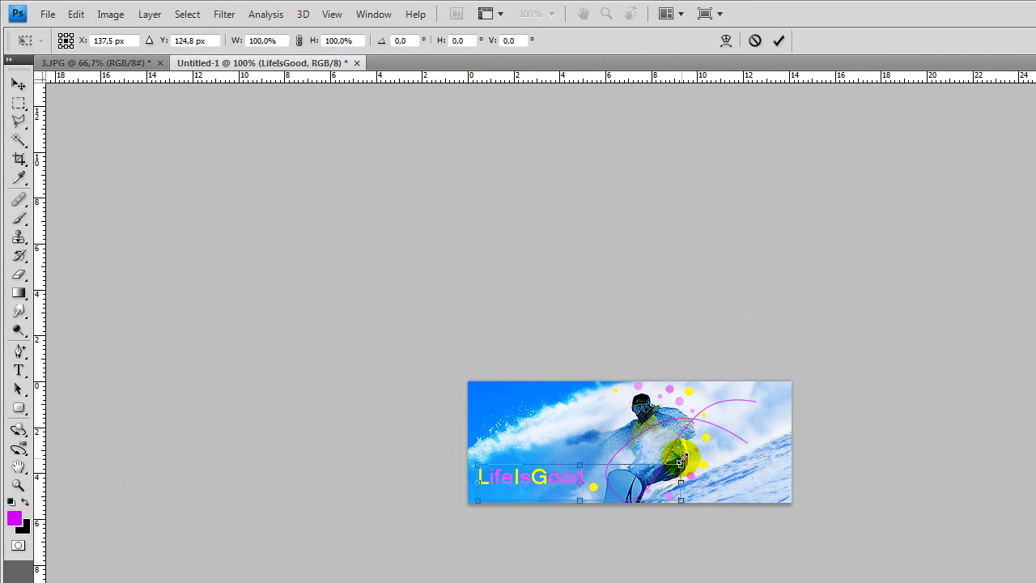
left_click_drag(680, 462, 654, 476)
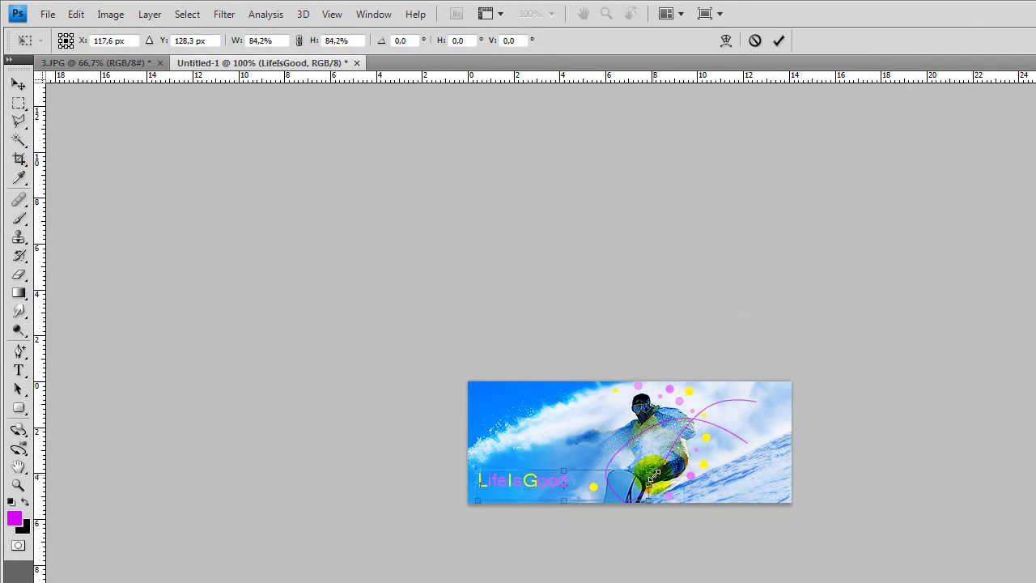
left_click_drag(654, 476, 670, 470)
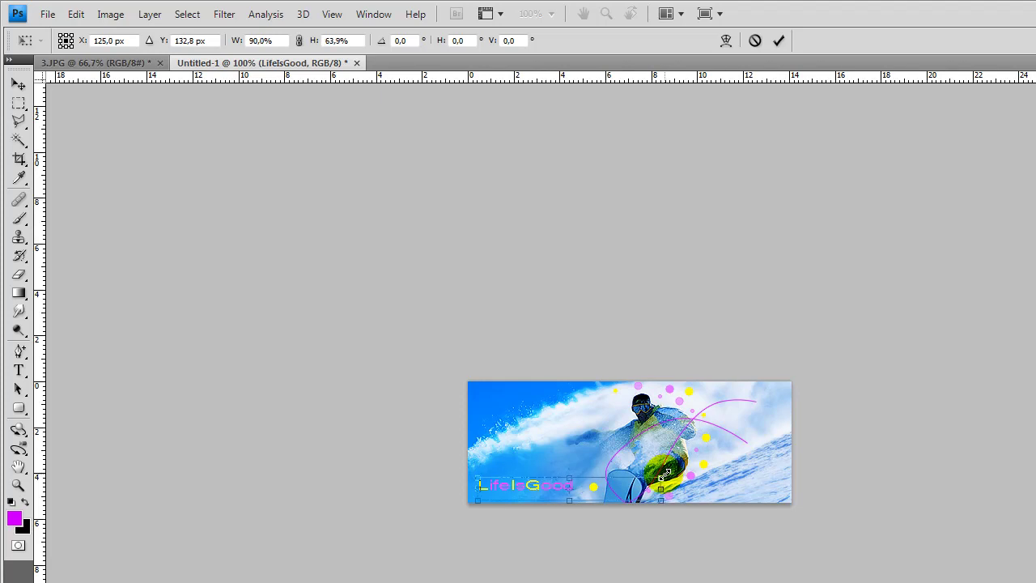
key("Return")
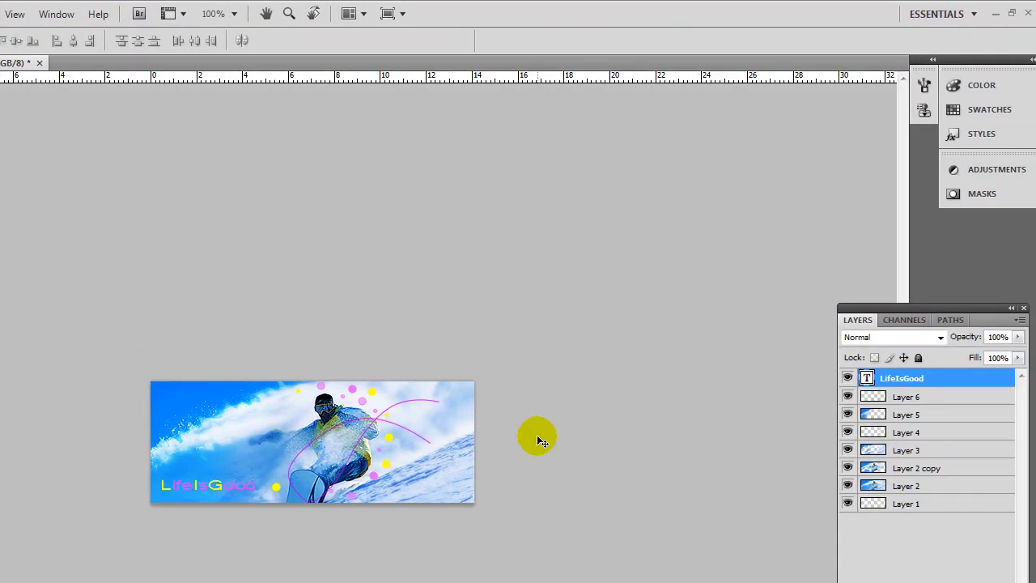
left_click(1018, 336)
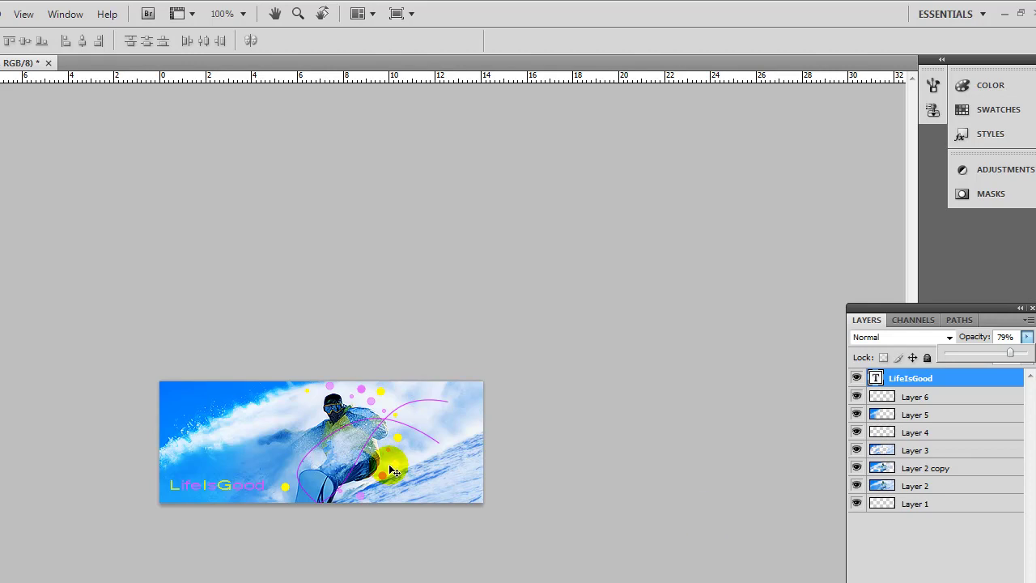
Place a merged copy of the whole banner on a new top layer and apply a 2.1 px Gaussian Blur
key("ctrl+a")
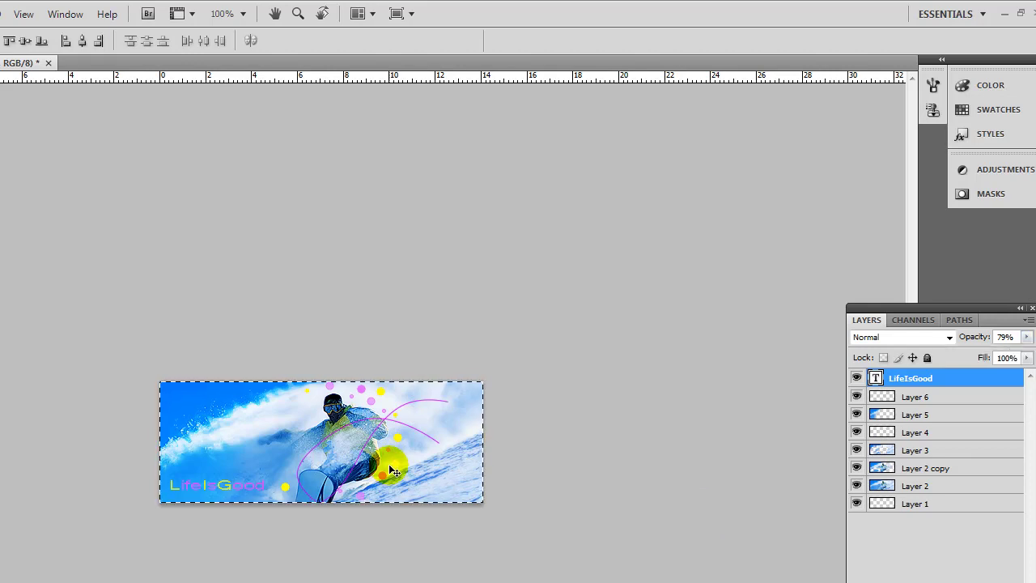
key("ctrl+shift+alt+n")
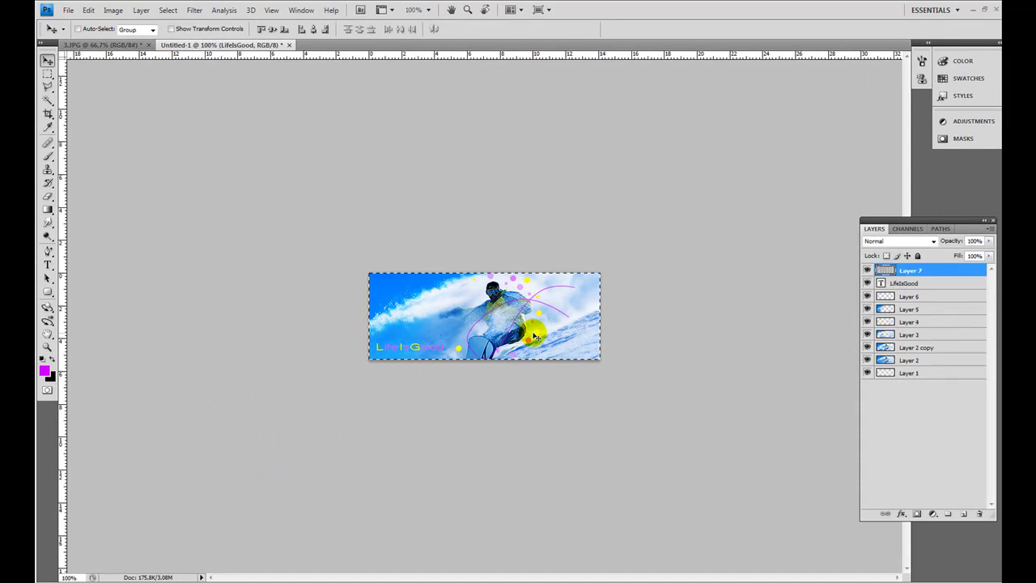
left_click(194, 9)
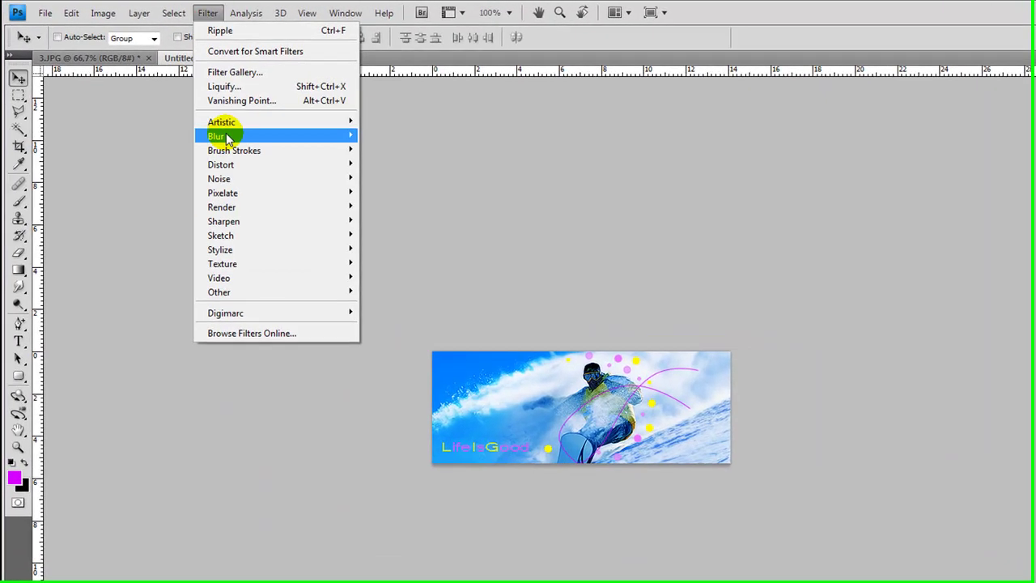
mouse_move(227, 136)
left_click(393, 192)
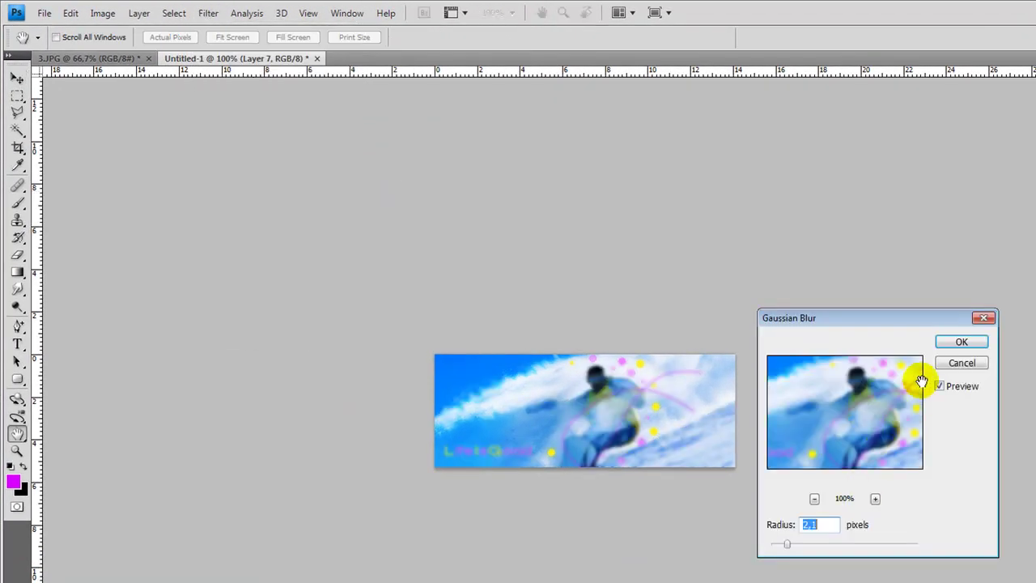
left_click(949, 344)
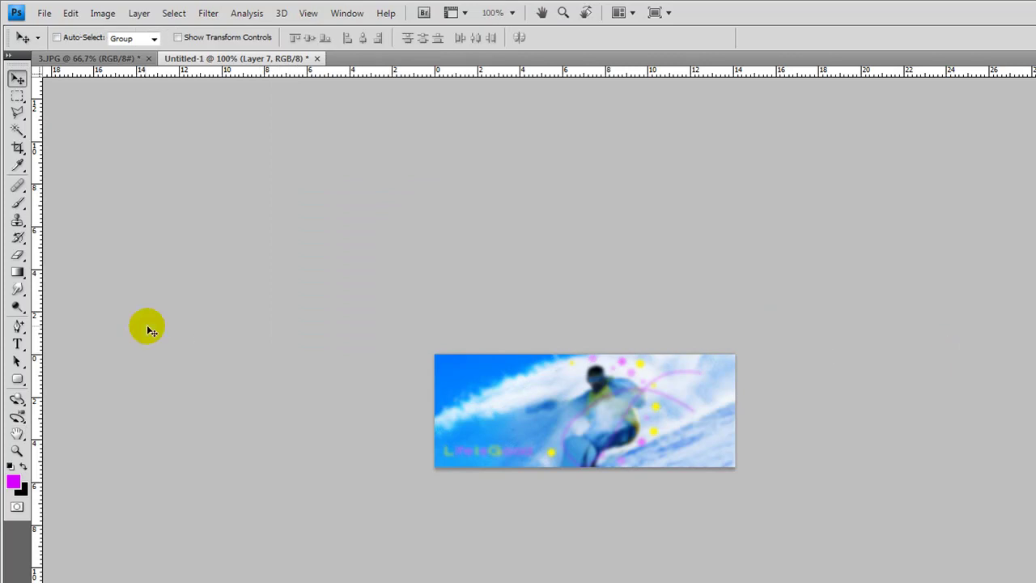
Erase the blurred layer over the snowboarder and board with a soft 25 px eraser
left_click(20, 259)
right_click(604, 375)
left_click_drag(639, 407, 622, 406)
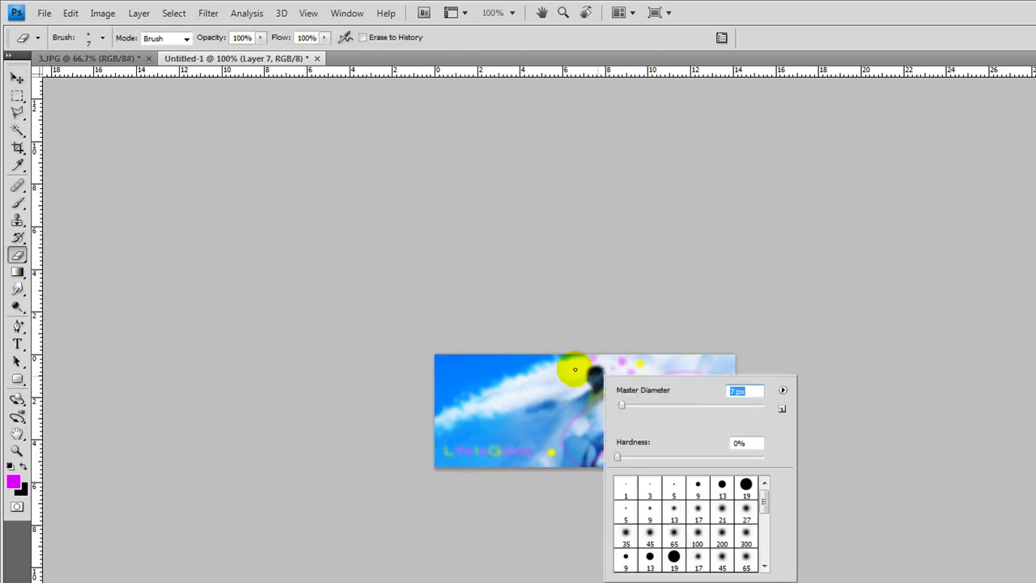
left_click(633, 405)
left_click(595, 373)
mouse_move(593, 374)
left_mouse_down()
mouse_move(624, 391)
mouse_move(599, 401)
mouse_move(619, 415)
mouse_move(589, 456)
mouse_move(564, 447)
left_mouse_up()
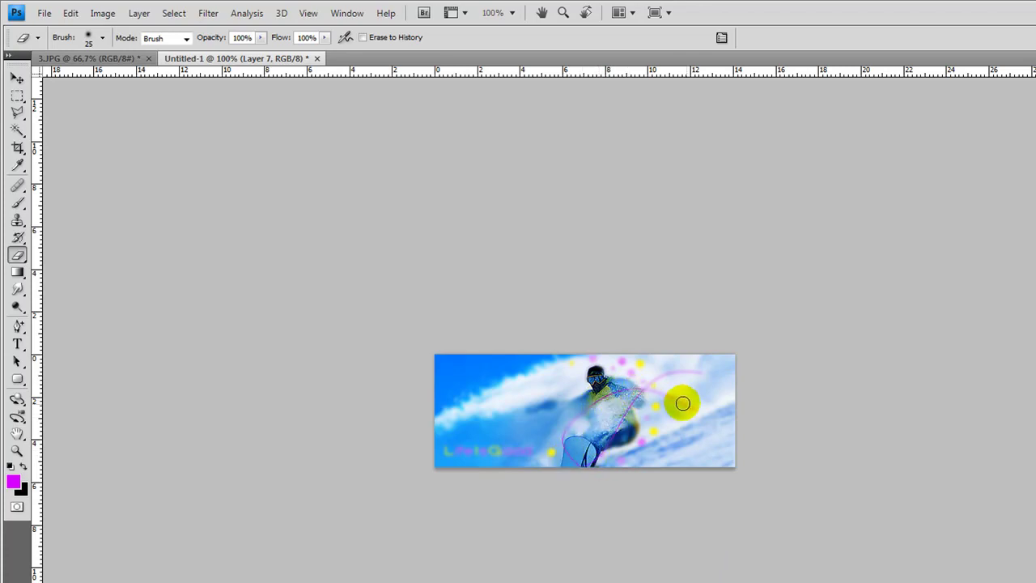
Erase the blurred layer over the curves and dots around the rider and over the snow spray on the left
left_click(693, 374)
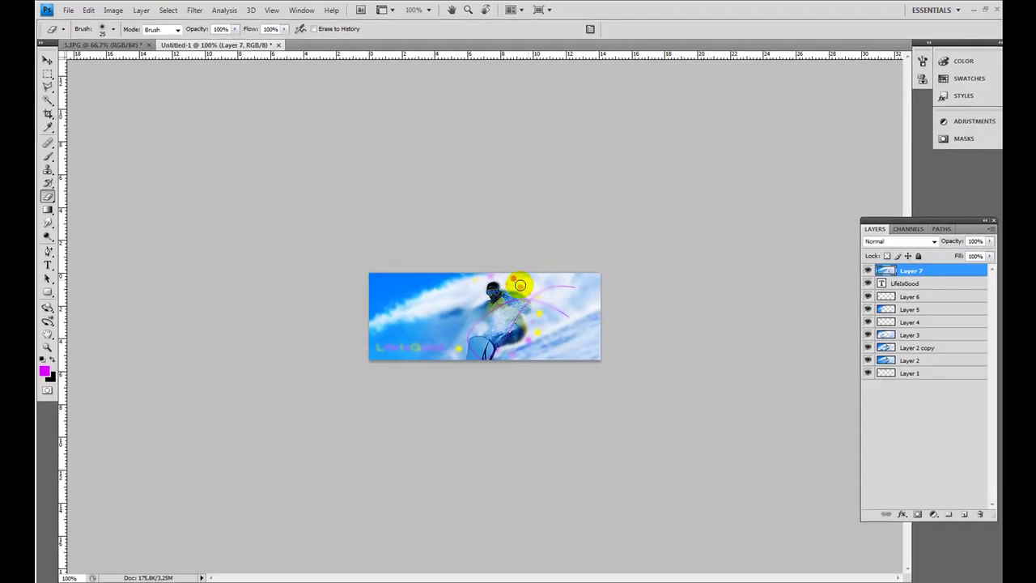
left_click(539, 314)
left_click(397, 308)
mouse_move(417, 280)
left_mouse_down()
mouse_move(407, 278)
mouse_move(381, 342)
mouse_move(395, 371)
left_mouse_up()
Erase the blur over "LifeIsGood" with a 15 px eraser and set the blurred layer's blend mode to Lighten
right_click(372, 347)
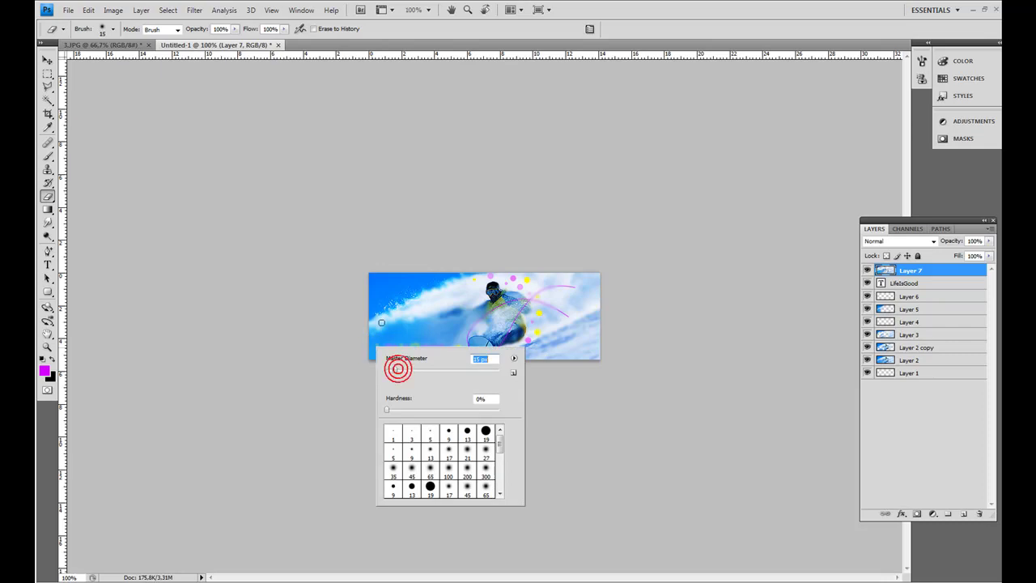
left_click(637, 22)
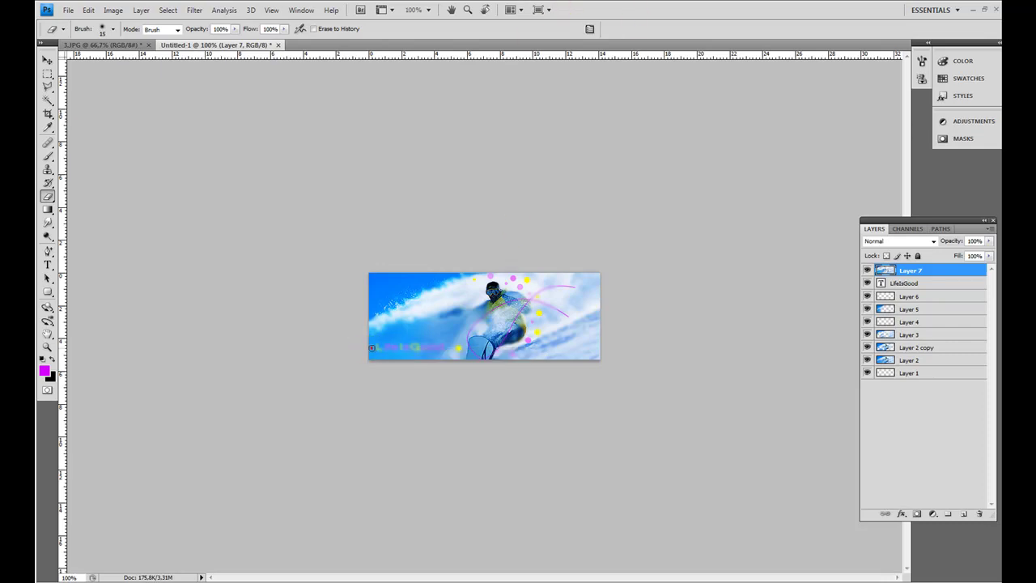
left_click_drag(372, 347, 437, 347)
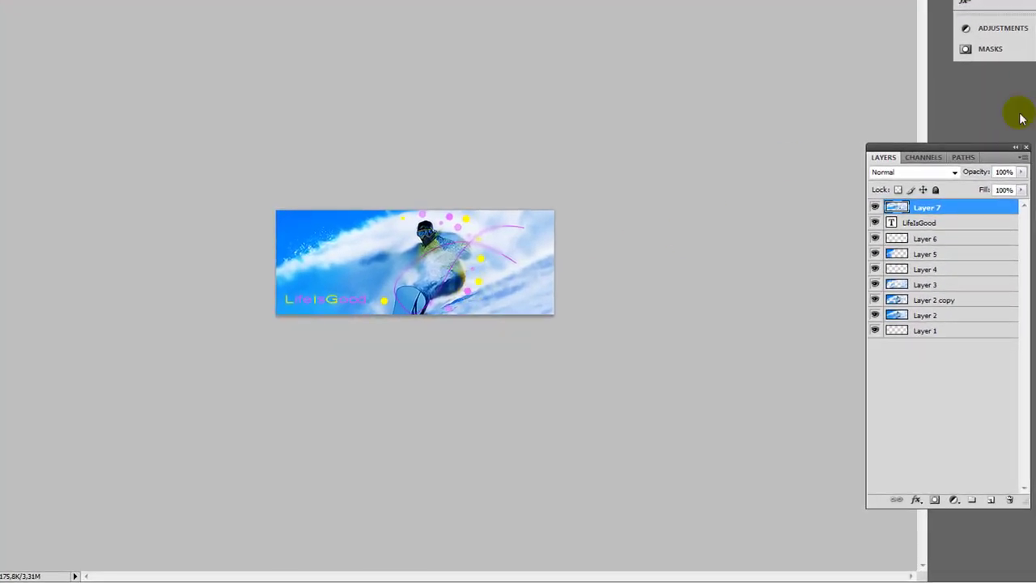
left_click(953, 175)
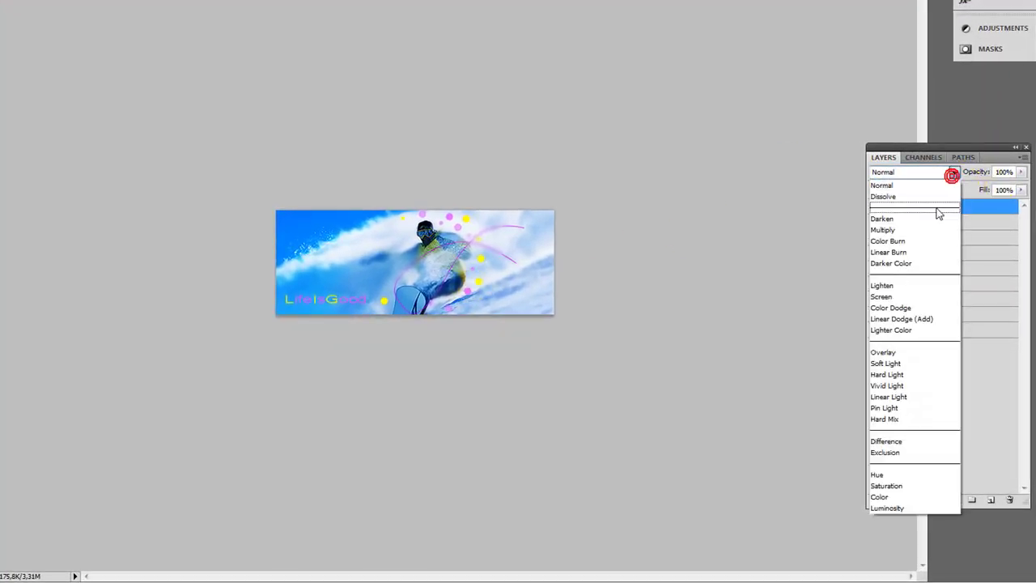
left_click(891, 288)
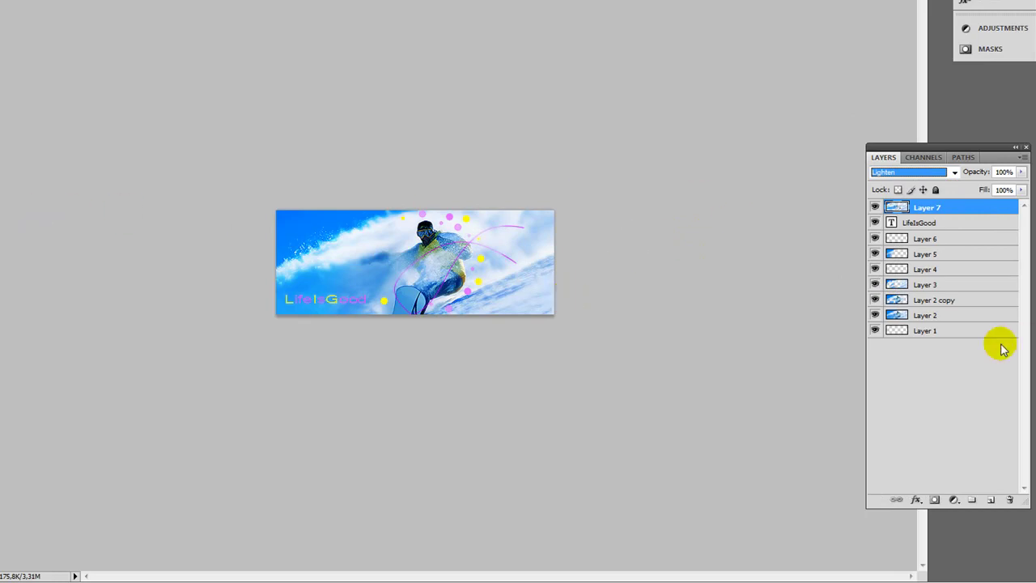
On a new layer, fill thin full-width strips along the banner's upper and lower edges with black, and deselect
left_click(991, 502)
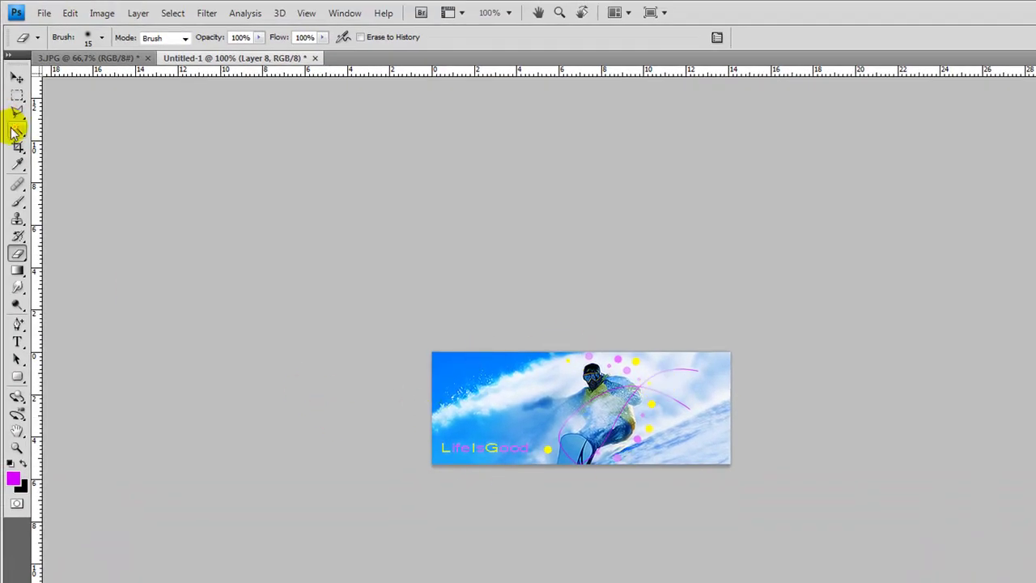
left_click(17, 94)
left_click_drag(430, 350, 764, 356)
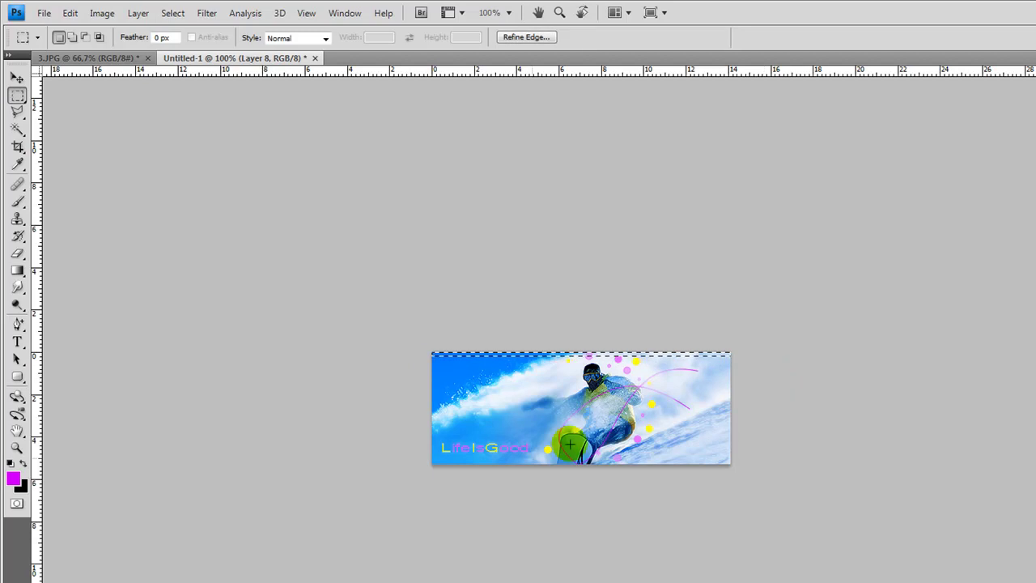
key("ctrl+BackSpace")
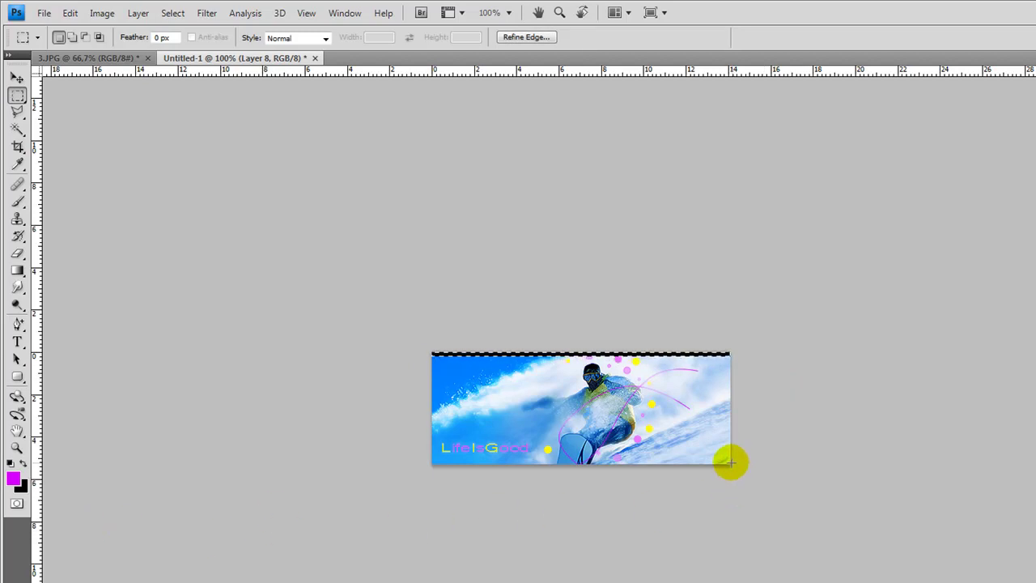
left_click_drag(730, 461, 371, 503)
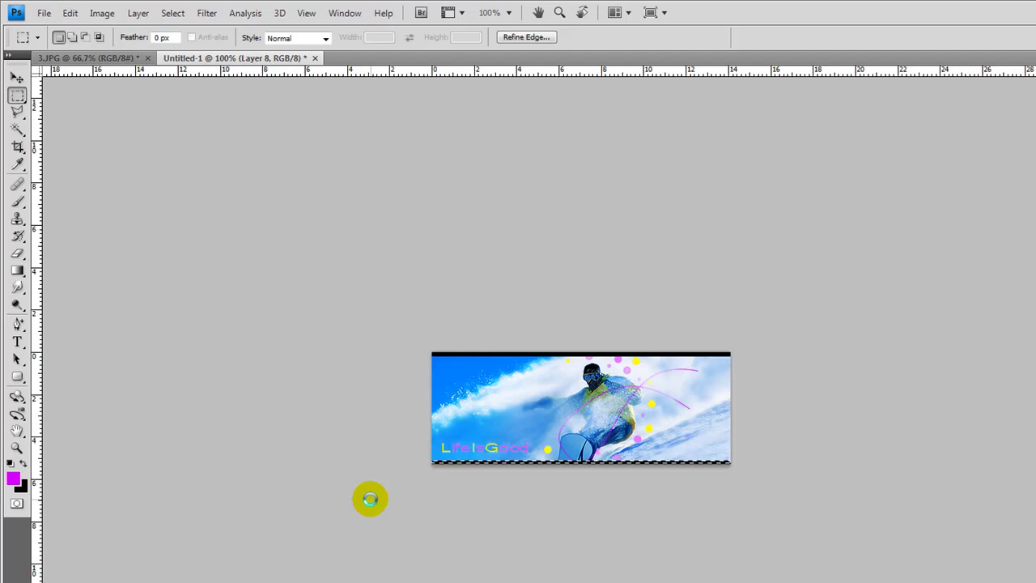
key("ctrl+BackSpace")
key("ctrl+d")
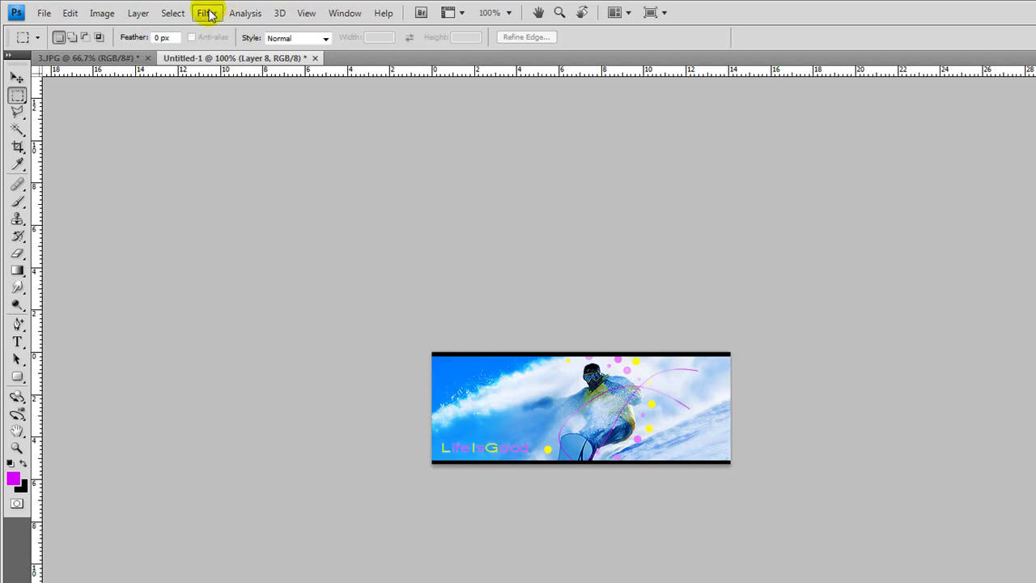
Add a Gradient Map adjustment layer above all layers using the black-to-white gradient preset
left_click(138, 14)
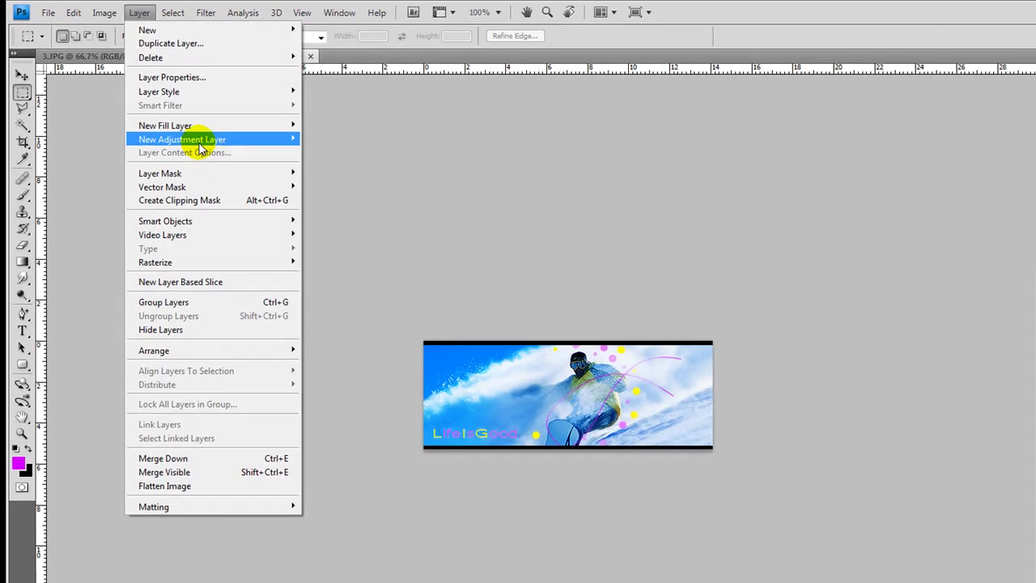
mouse_move(200, 145)
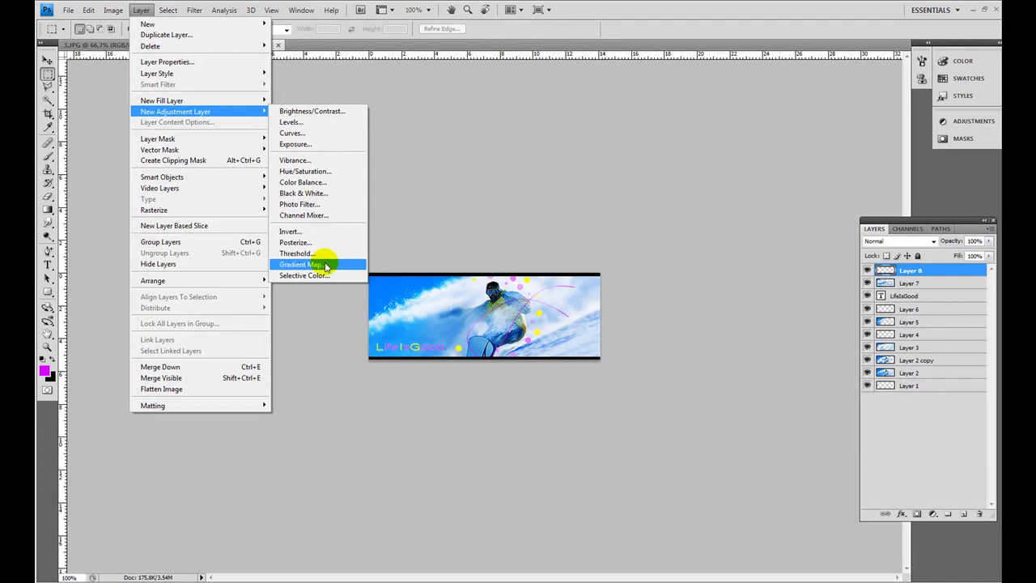
left_click(339, 332)
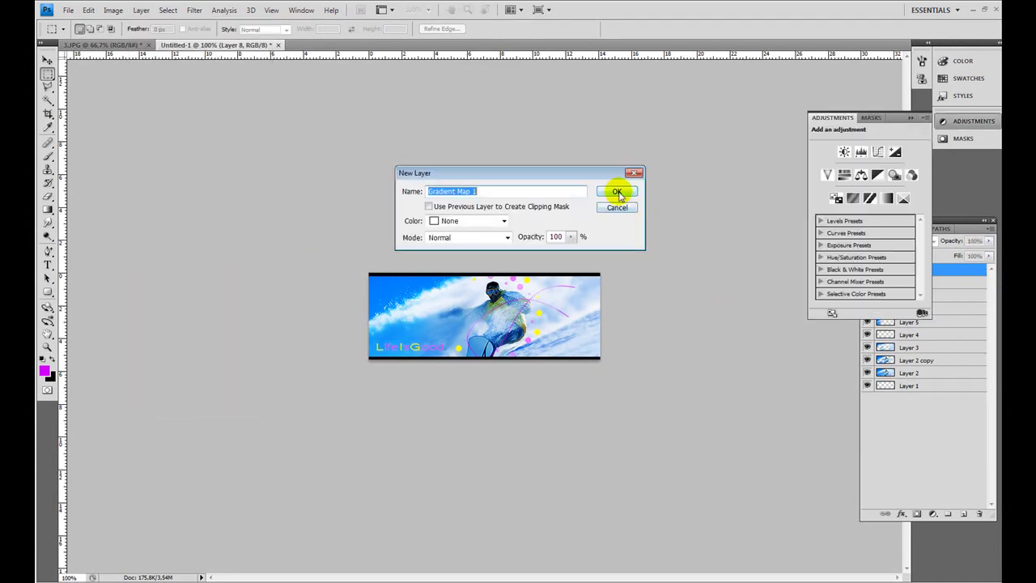
left_click(618, 192)
left_click(902, 155)
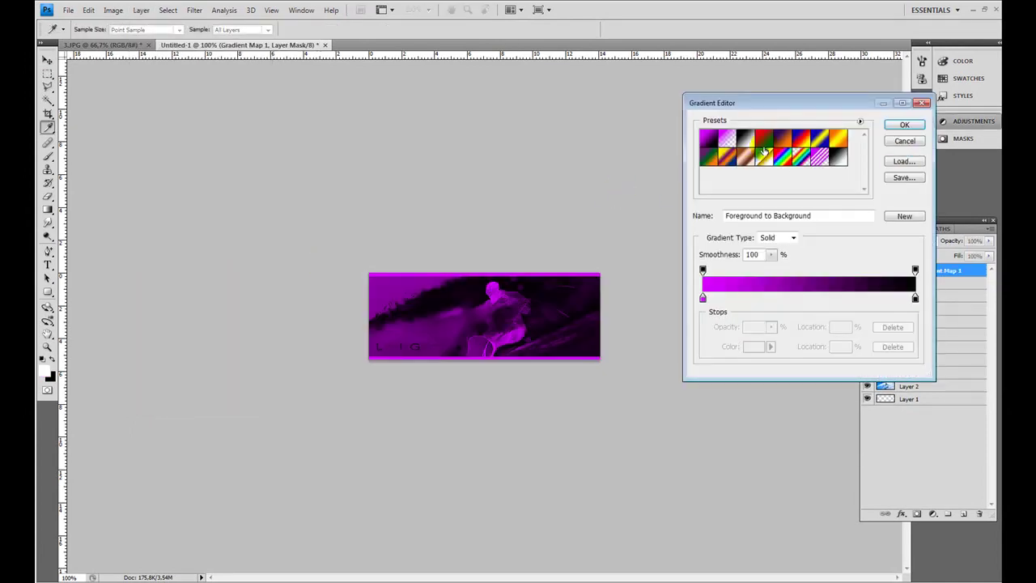
left_click(750, 144)
left_click(905, 125)
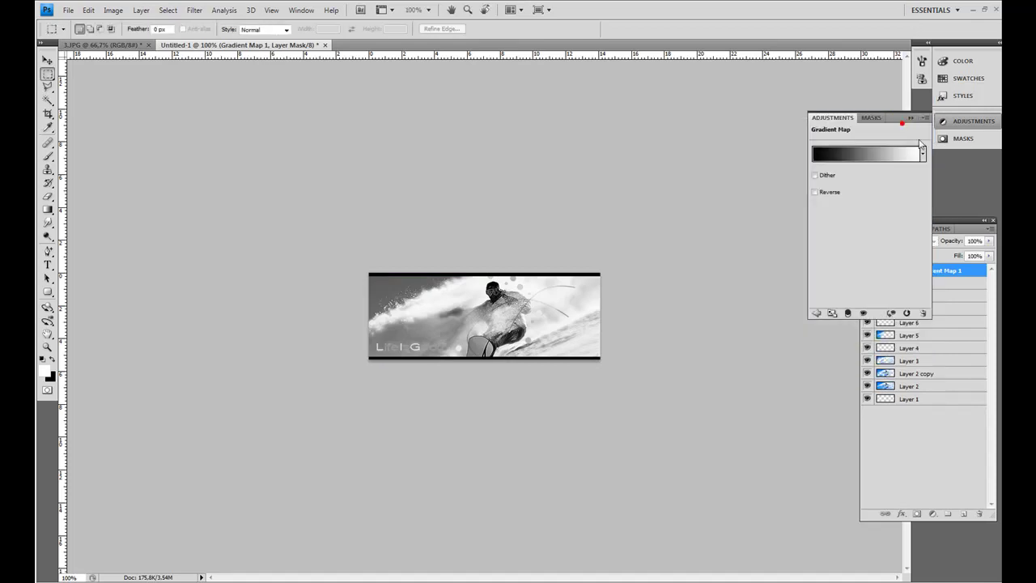
left_click(907, 120)
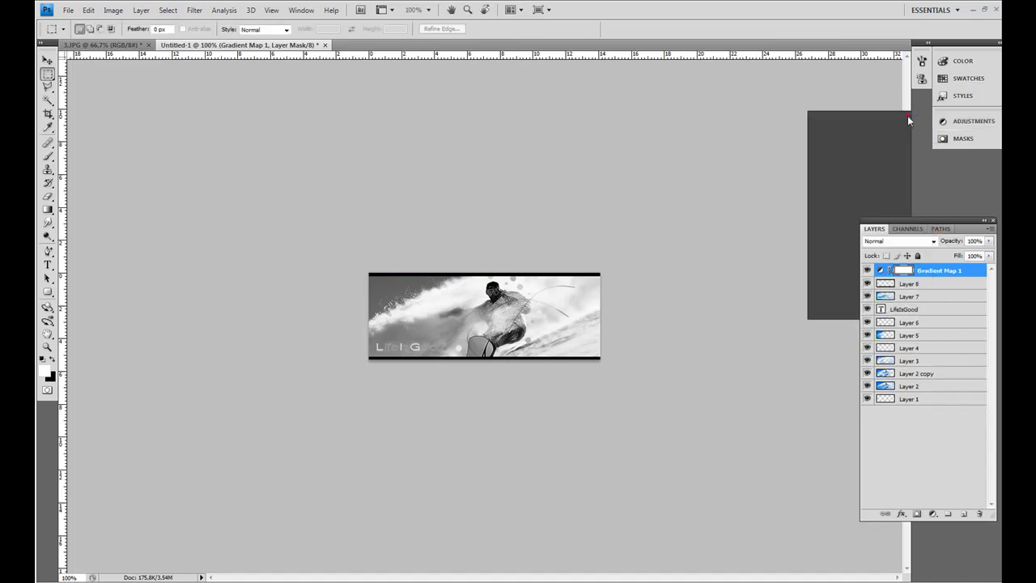
Set the gradient map layer to Multiply, compare the banner with and without it, and lower its opacity to 76%
left_click(927, 241)
left_click(910, 289)
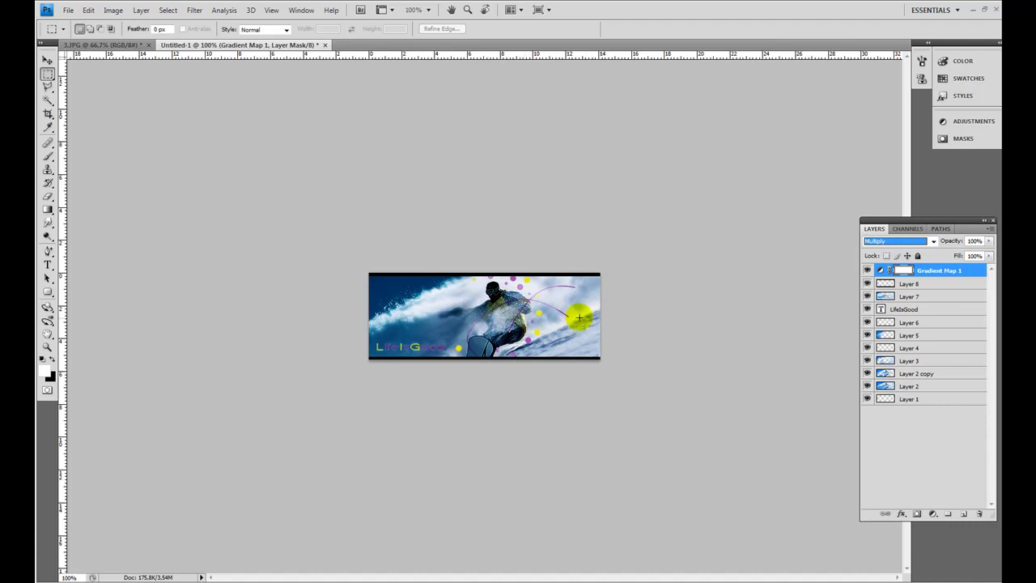
left_click(867, 270)
left_click(867, 271)
left_click(867, 272)
left_click(867, 272)
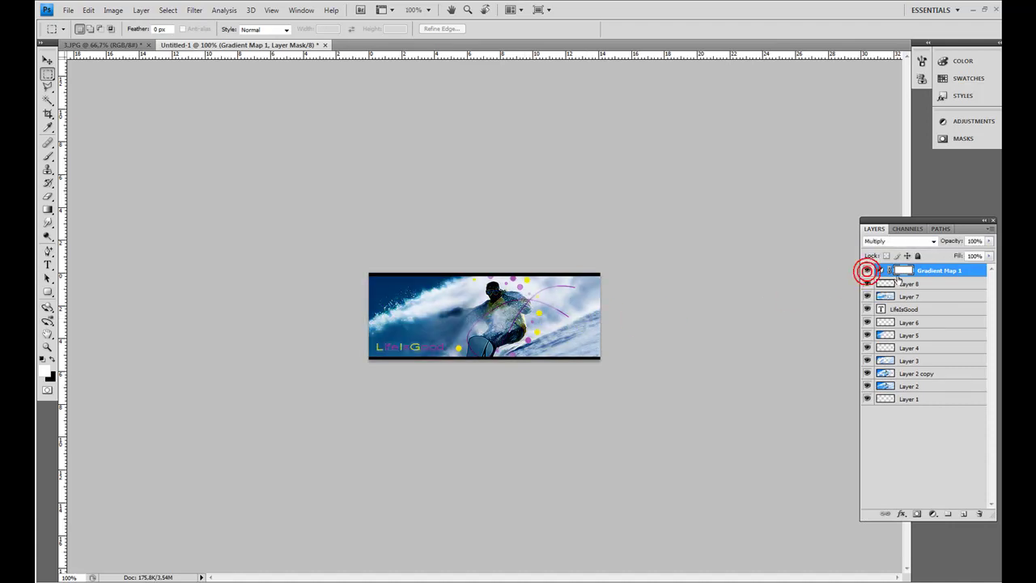
left_click(987, 242)
left_click_drag(978, 256, 977, 254)
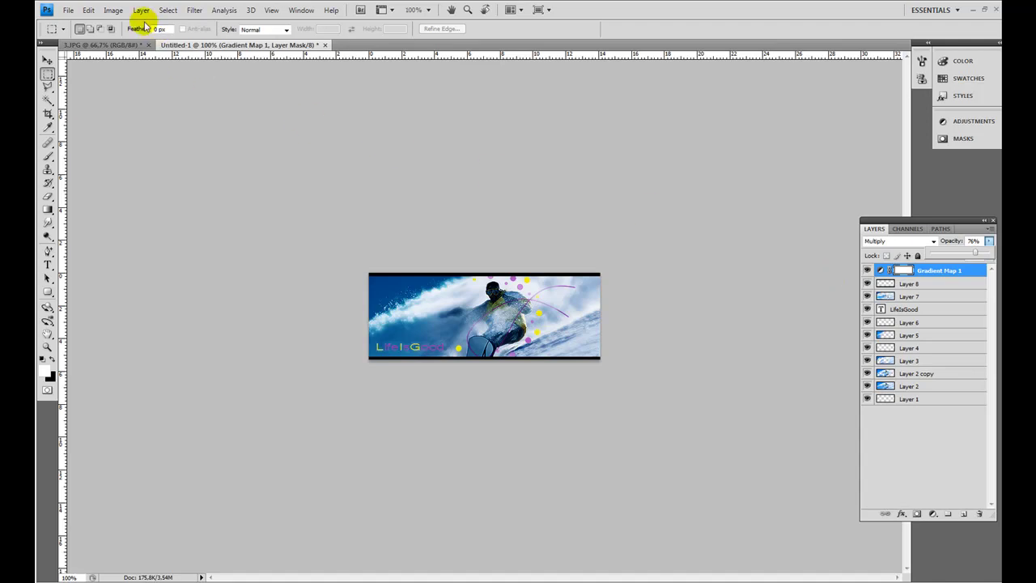
Add a second Gradient Map adjustment layer above all layers using the Violet, Orange gradient preset
left_click(144, 10)
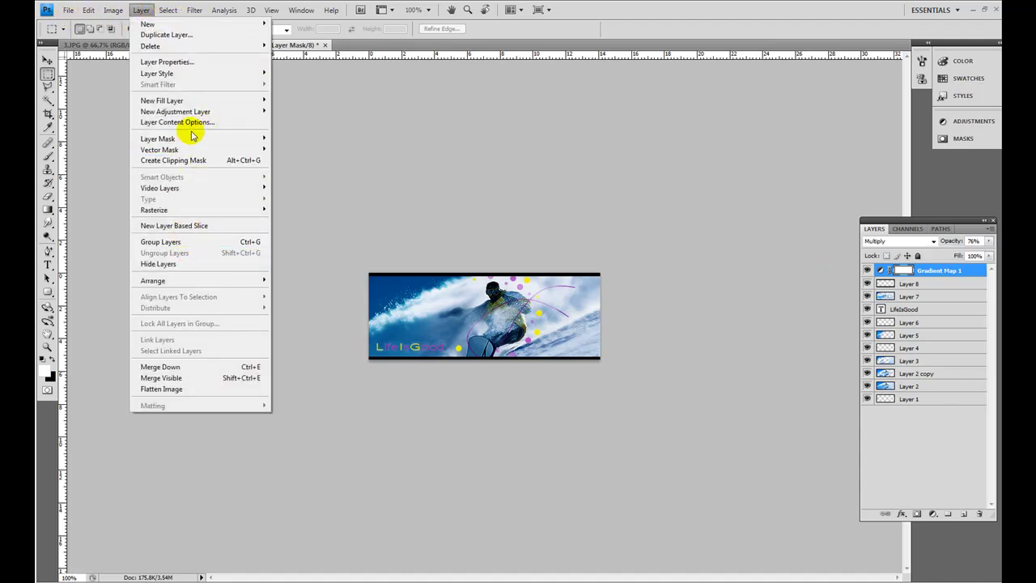
mouse_move(208, 112)
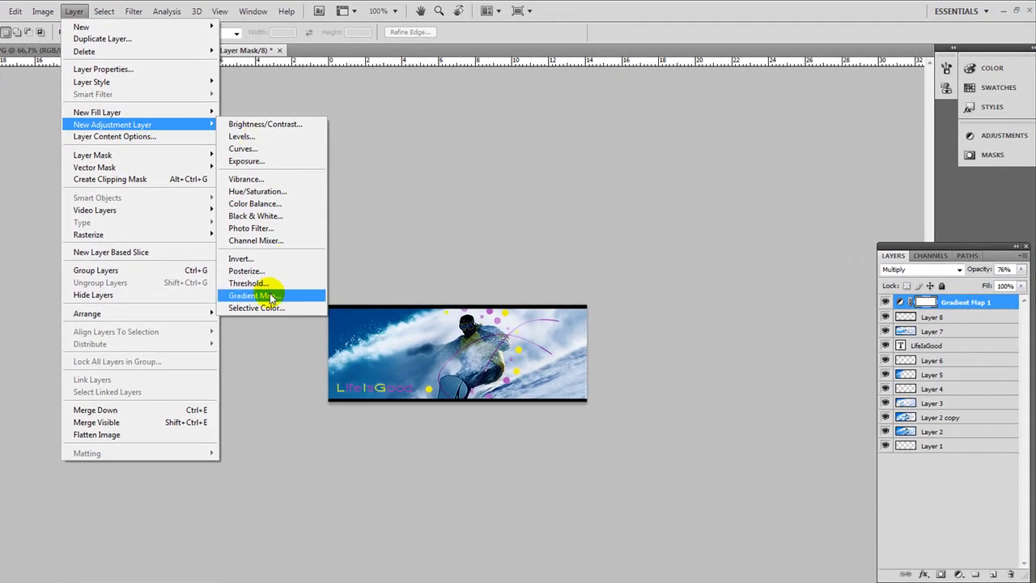
left_click(279, 285)
left_click(607, 215)
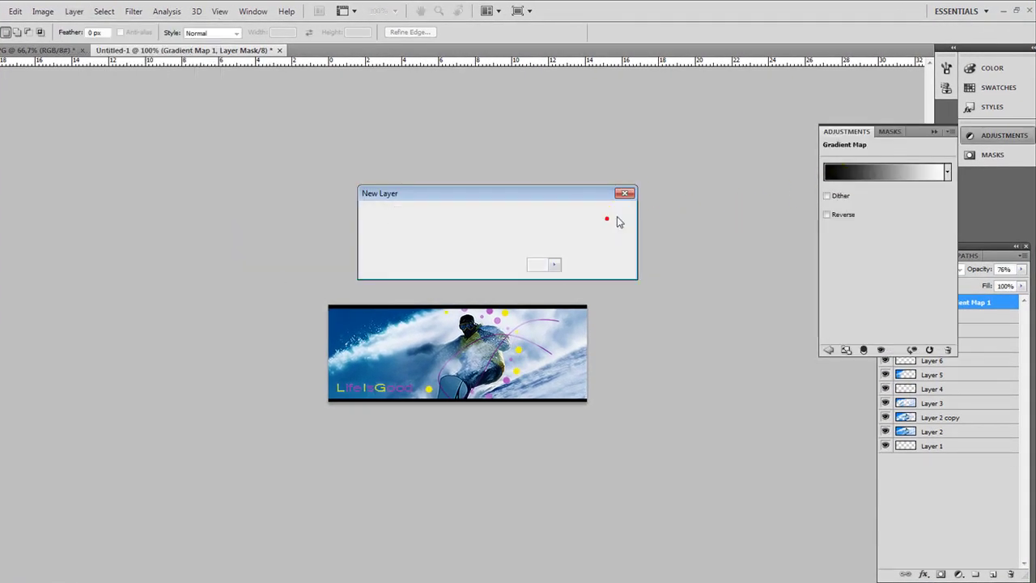
left_click(877, 172)
left_click(792, 157)
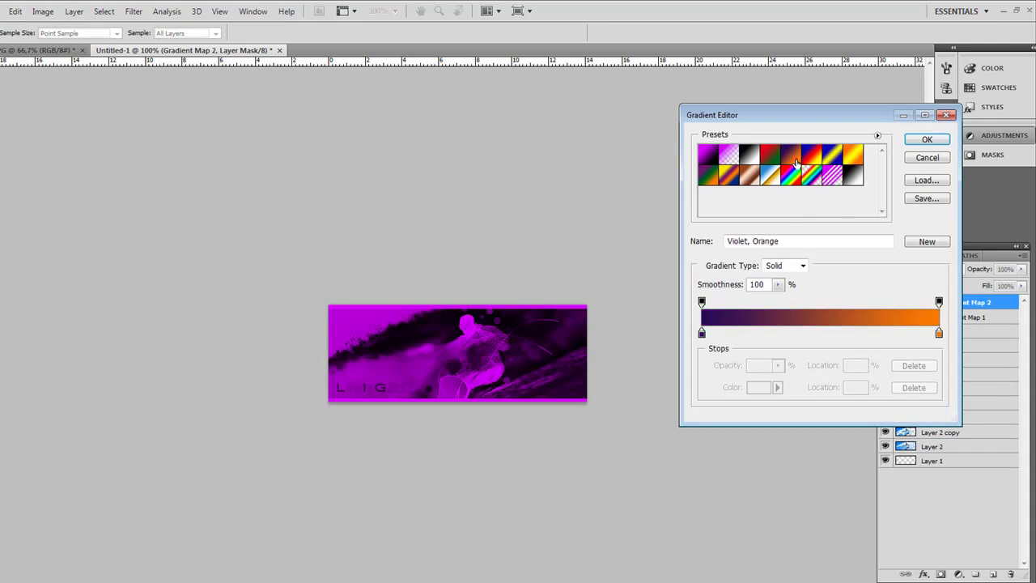
left_click(927, 139)
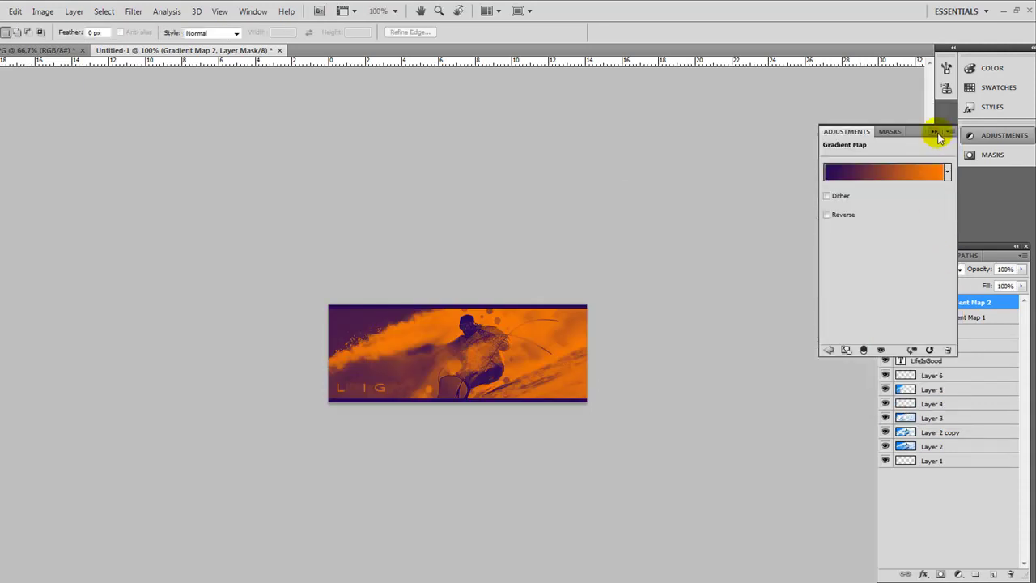
left_click(936, 133)
Compare several blend modes on the violet-orange gradient map layer and set it to Screen
left_click(949, 268)
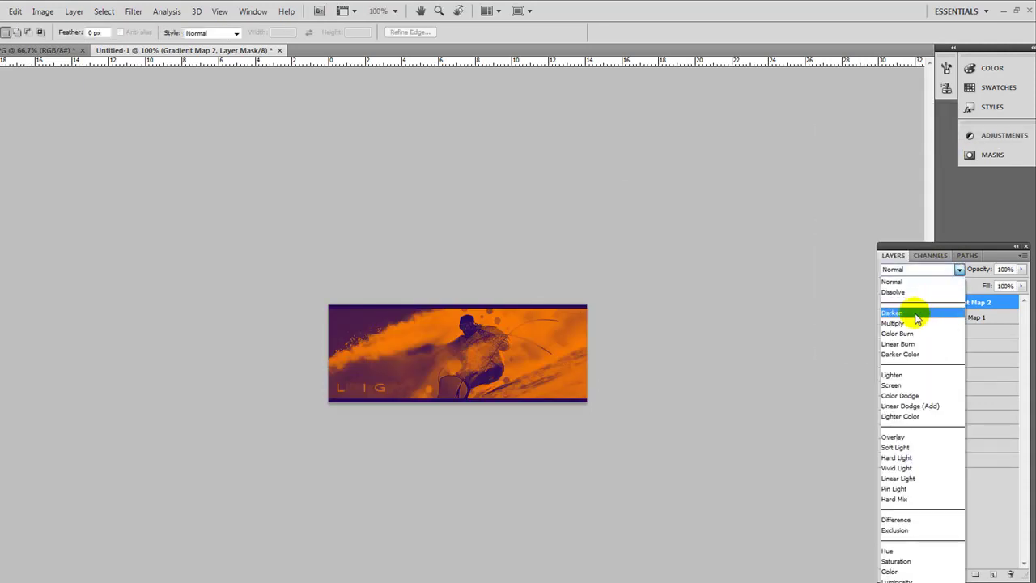
left_click(918, 315)
key("Down")
key("Down")
key("Down")
key("Down")
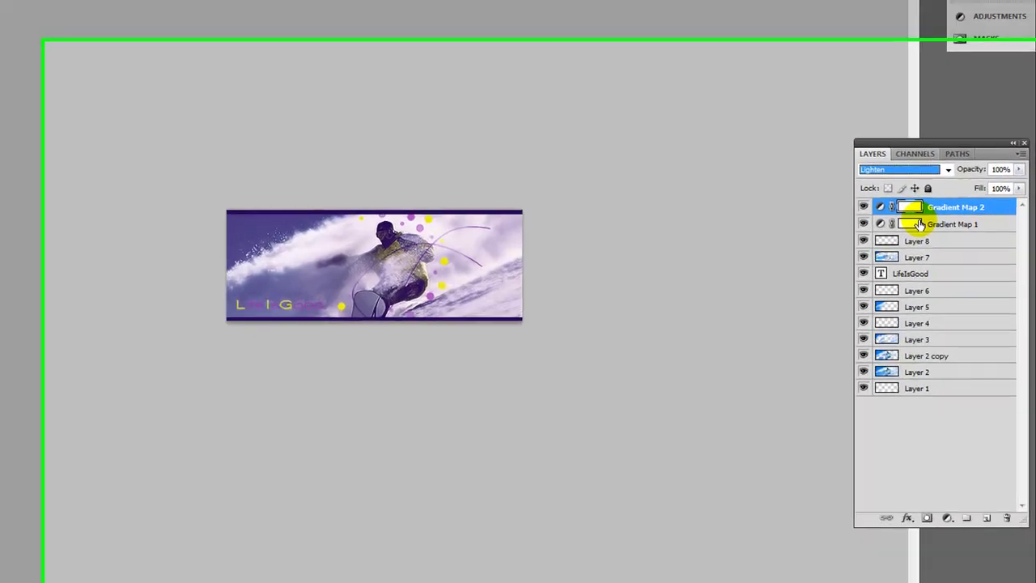
key("Down")
key("Down")
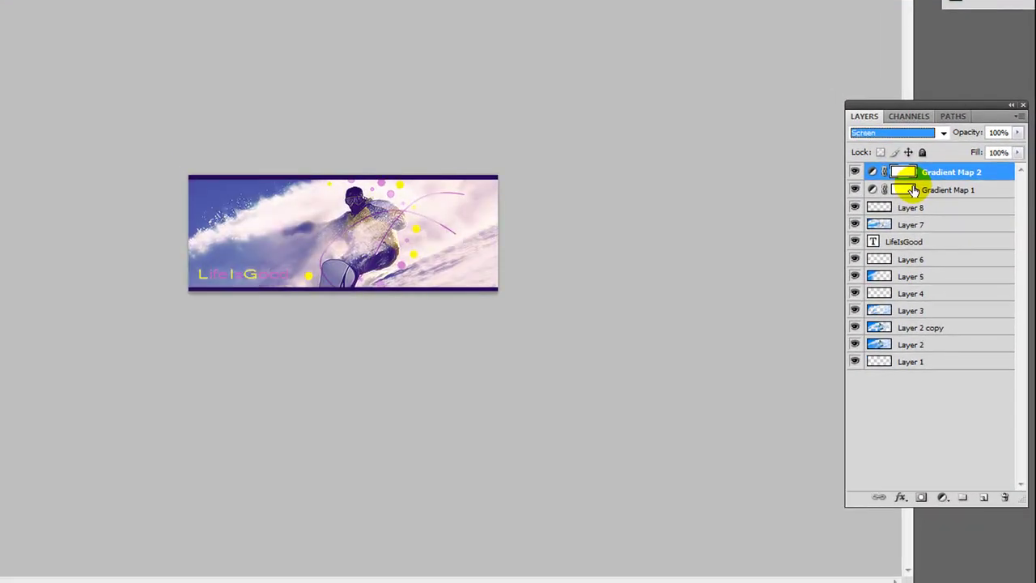
key("Down")
key("Up")
key("Down")
key("Up")
key("Up")
Lower the violet-orange gradient map layer's opacity to 77%
left_click_drag(1017, 132, 999, 156)
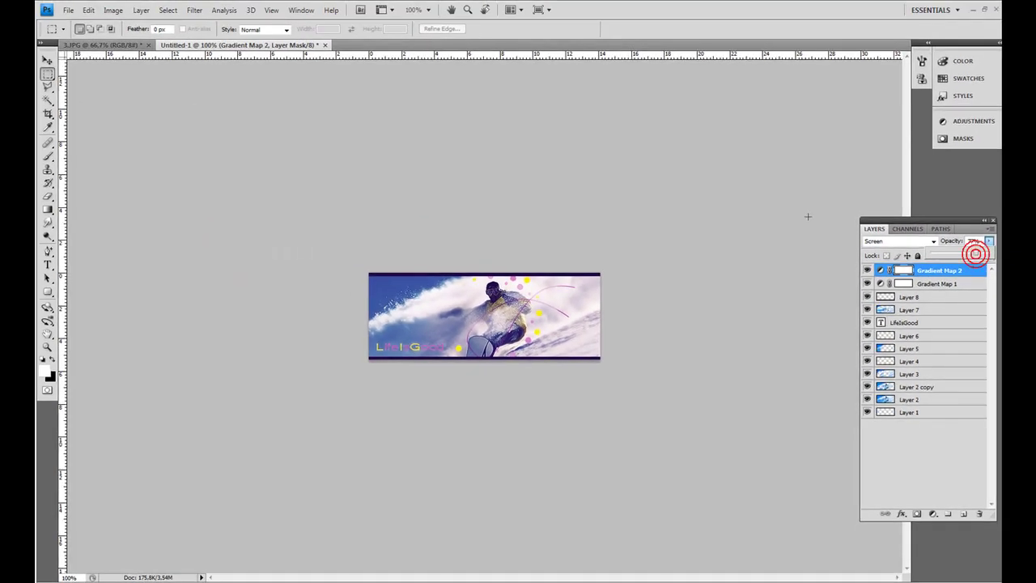
left_click(772, 102)
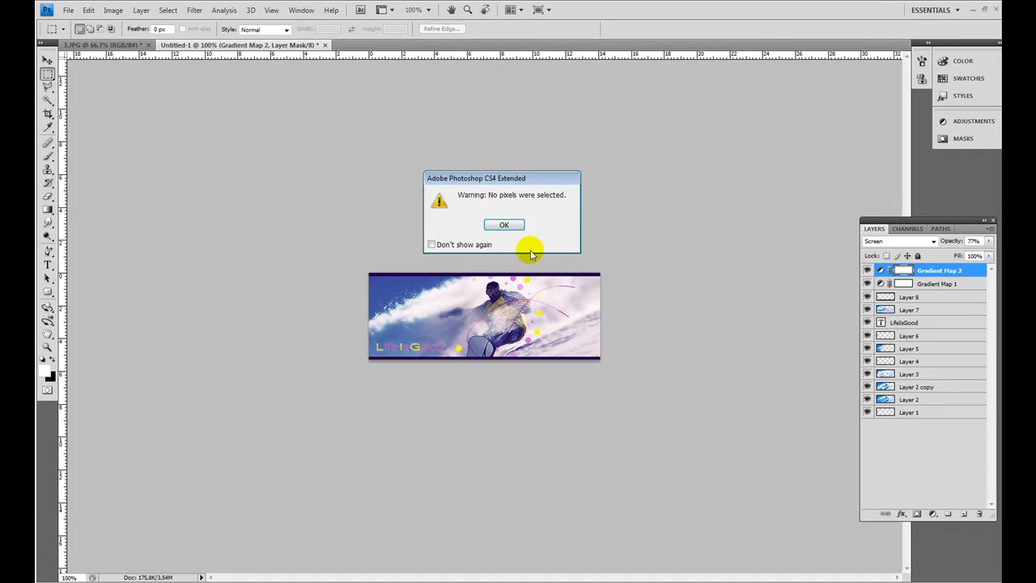
left_click(504, 224)
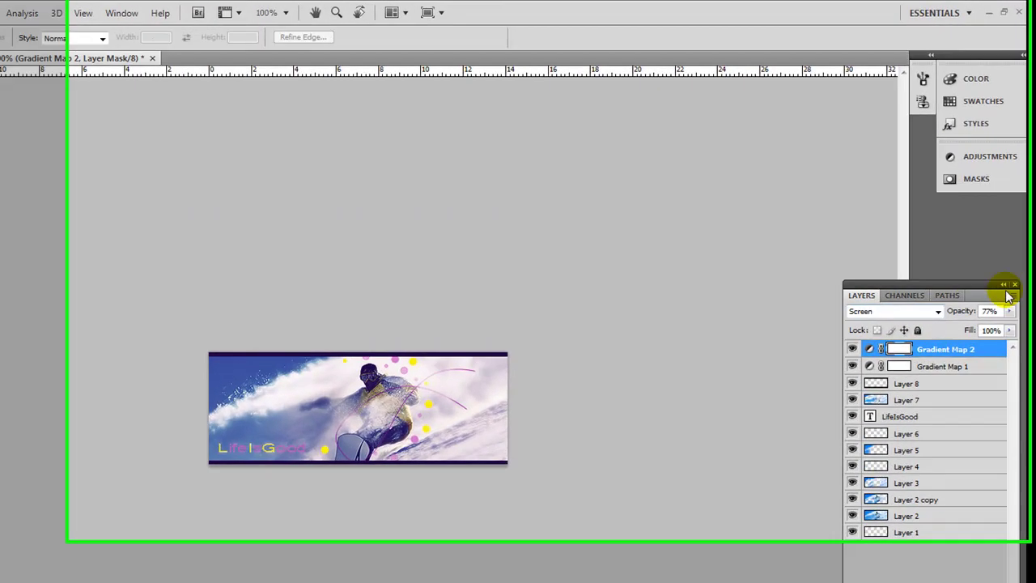
Collapse the layers panel group and inspect the finished banner at 200% and at 100% zoom
left_click(1005, 287)
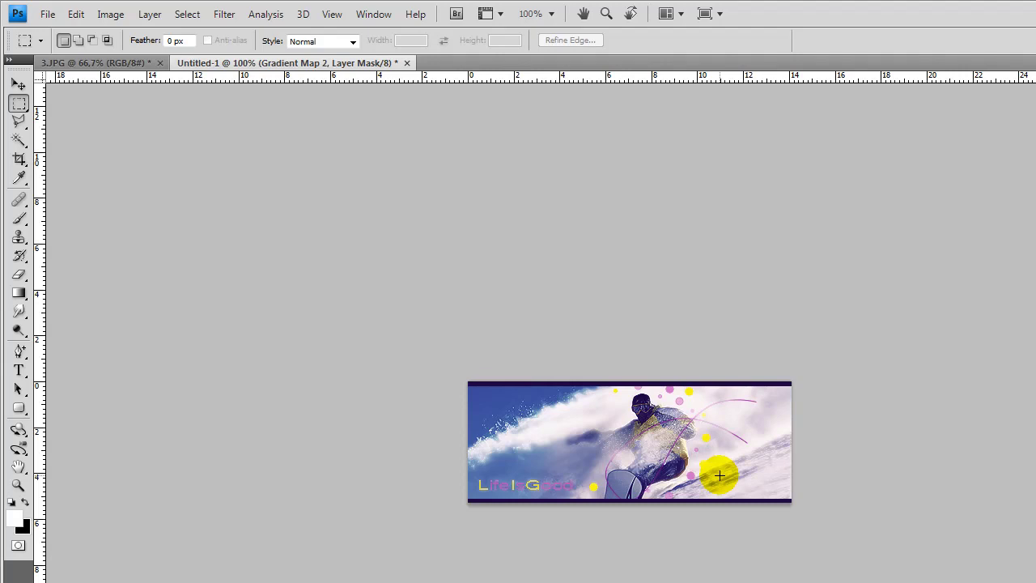
key("ctrl+plus")
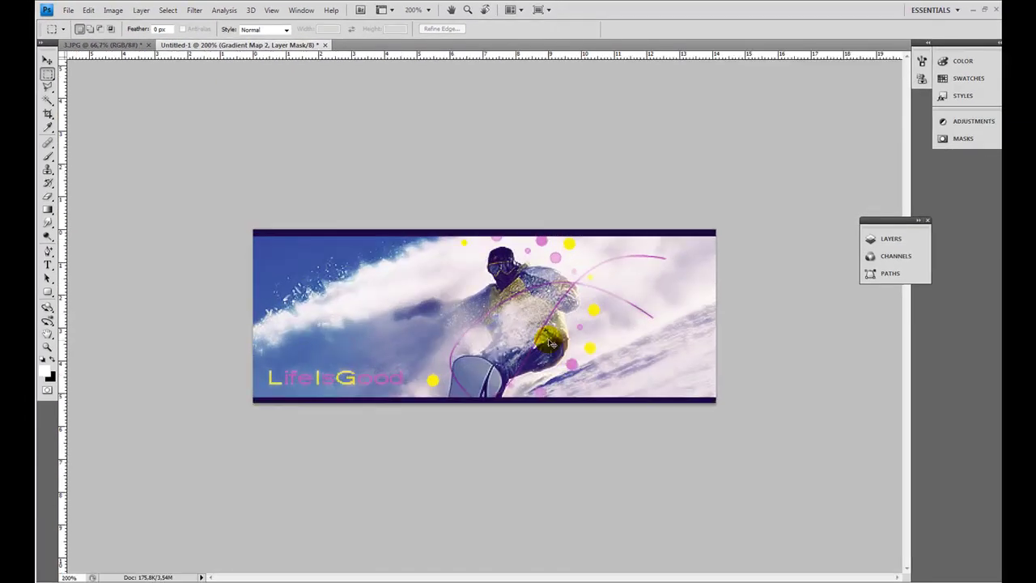
key("ctrl+minus")
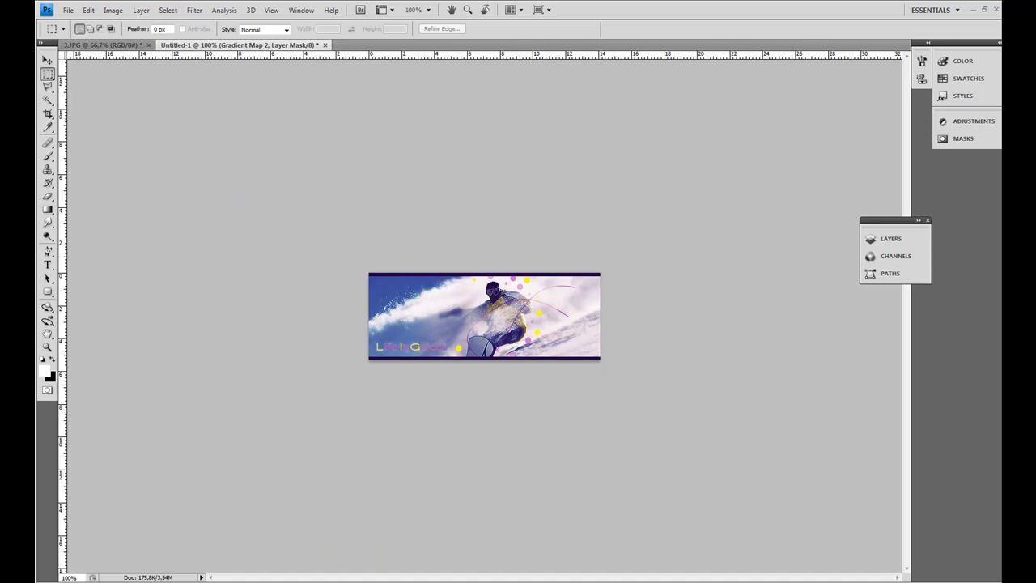
left_click(908, 582)
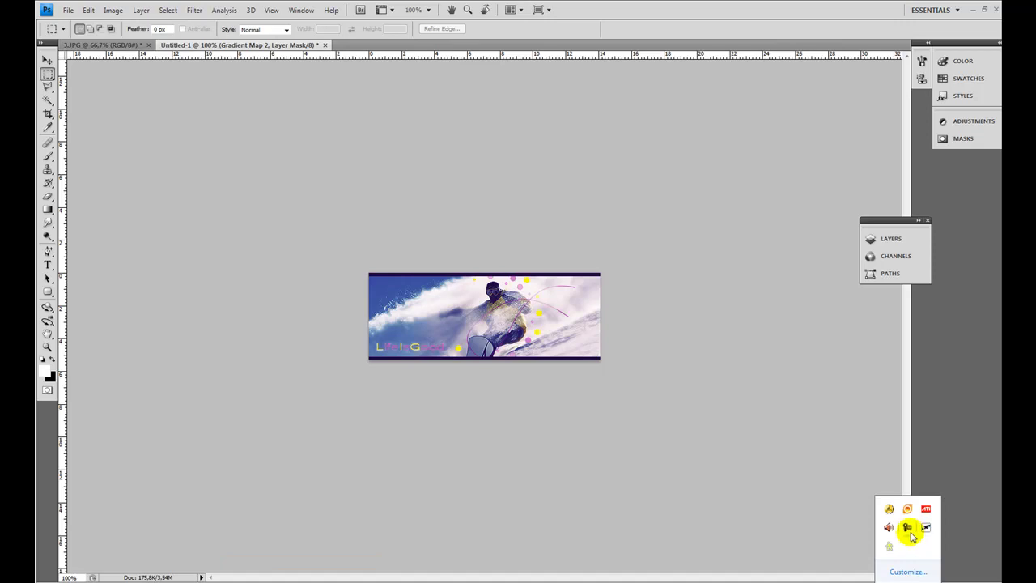